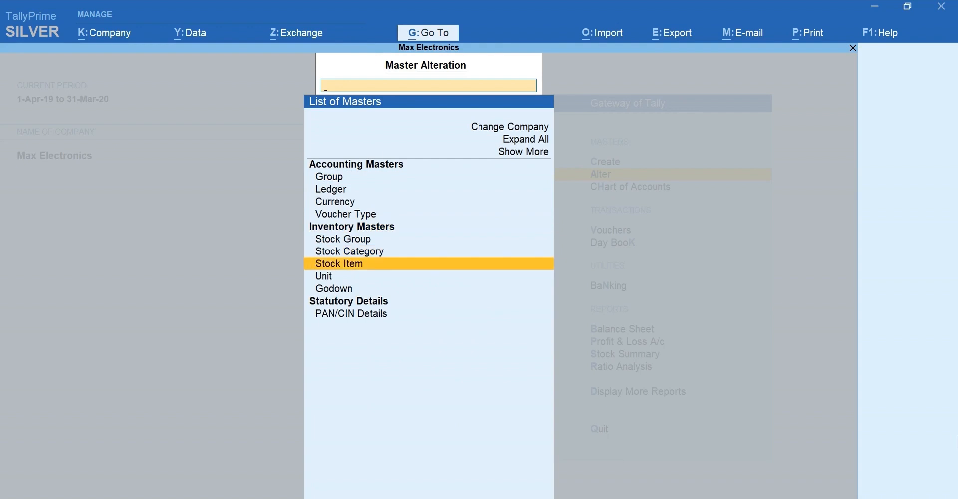
Open the stock item Product -1 for alteration and set Maintain in batches to Yes
{"action": "key", "text": "Return"}
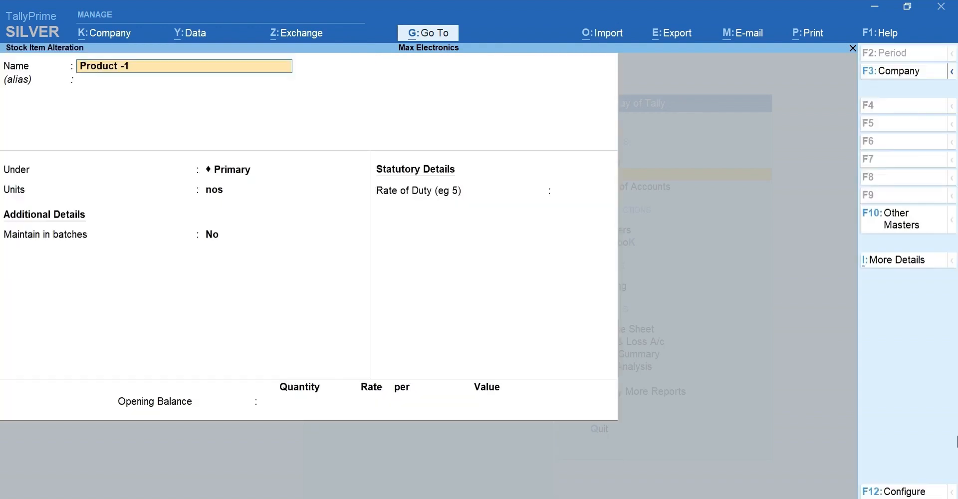
{"action": "key", "text": "Return"}
{"action": "key", "text": "Return"}
{"action": "key", "text": "Return"}
{"action": "key", "text": "Return"}
{"action": "type", "text": "y"}
{"action": "key", "text": "Return"}
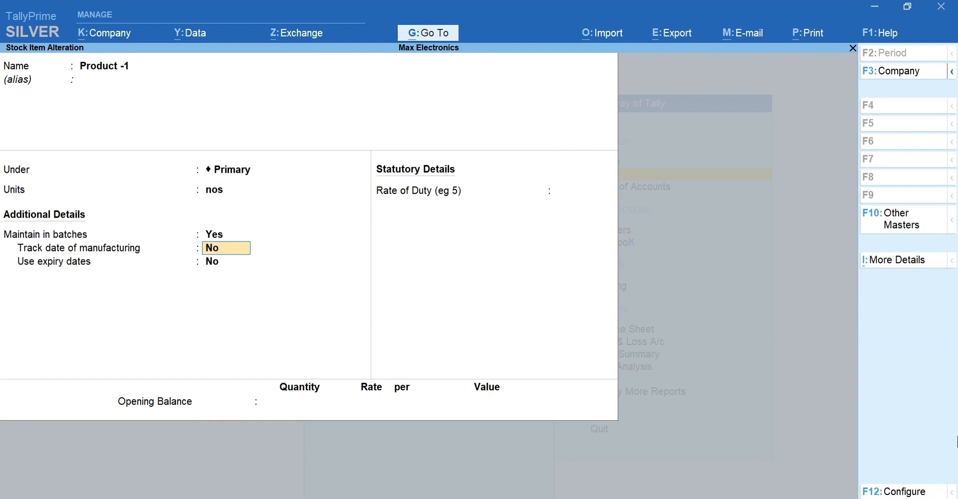
Enable manufacturing date tracking and expiry dates for Product -1, save the item and return to the Gateway of Tally
{"action": "type", "text": "y"}
{"action": "key", "text": "Return"}
{"action": "type", "text": "y"}
{"action": "key", "text": "Return"}
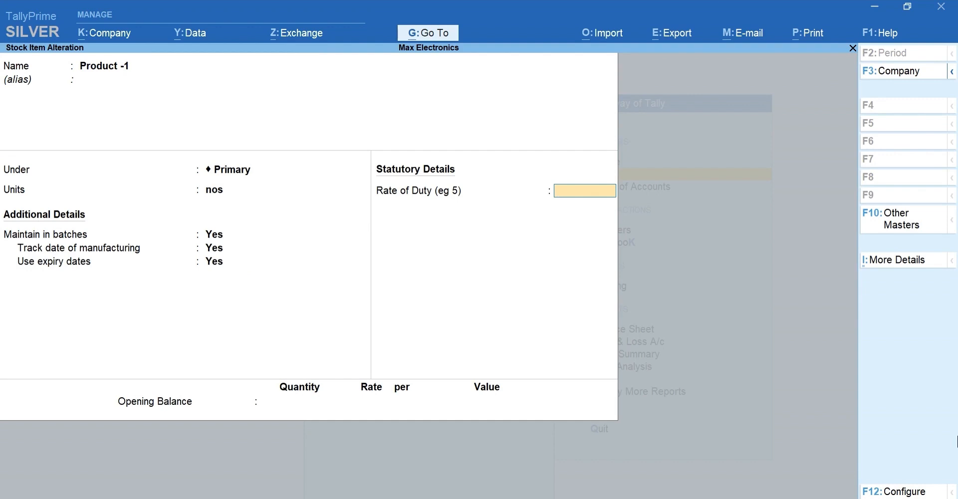
{"action": "key", "text": "Return"}
{"action": "key", "text": "Return"}
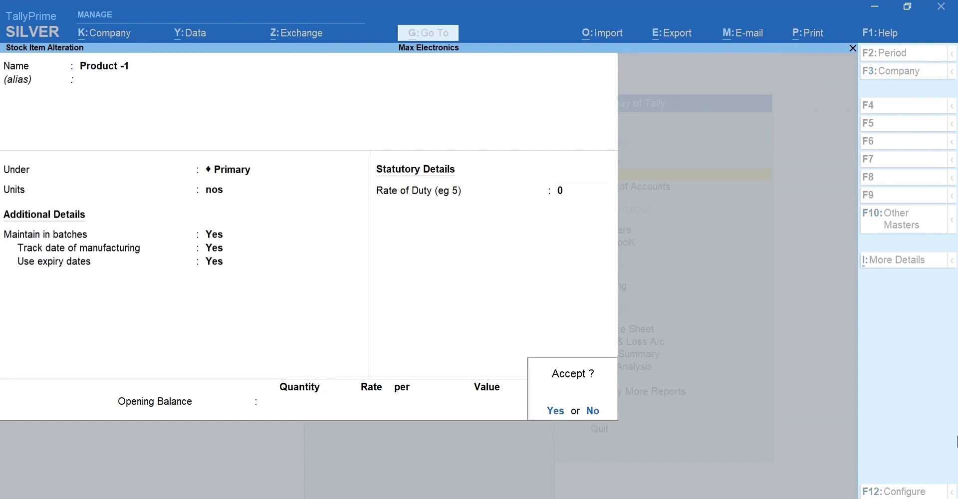
{"action": "key", "text": "y"}
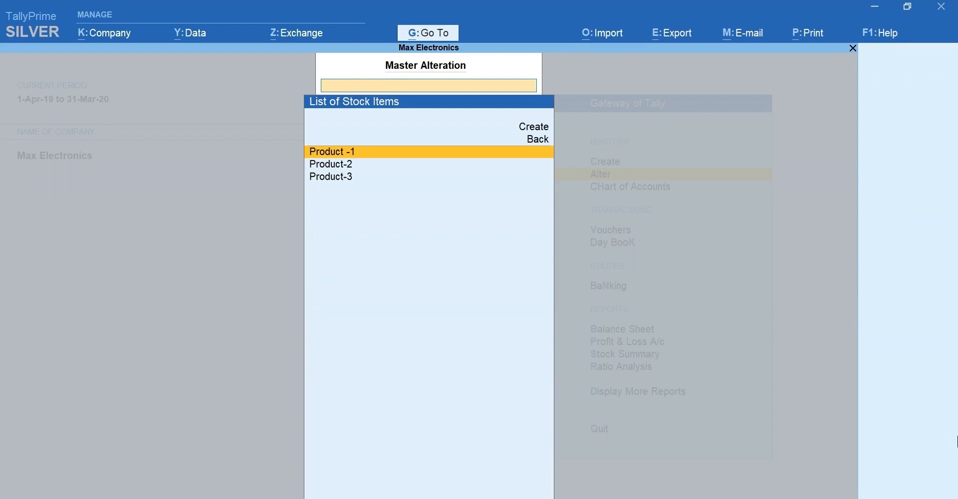
{"action": "key", "text": "Escape"}
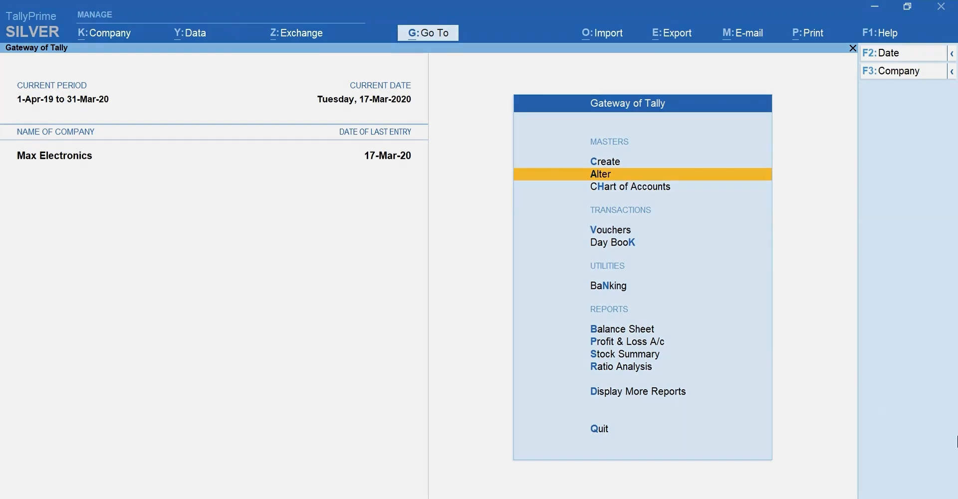
Start a purchase voucher with supplier invoice number AO/009, party A-One Electronics and the Purchase ledger
{"action": "key", "text": "v"}
{"action": "key", "text": "F9"}
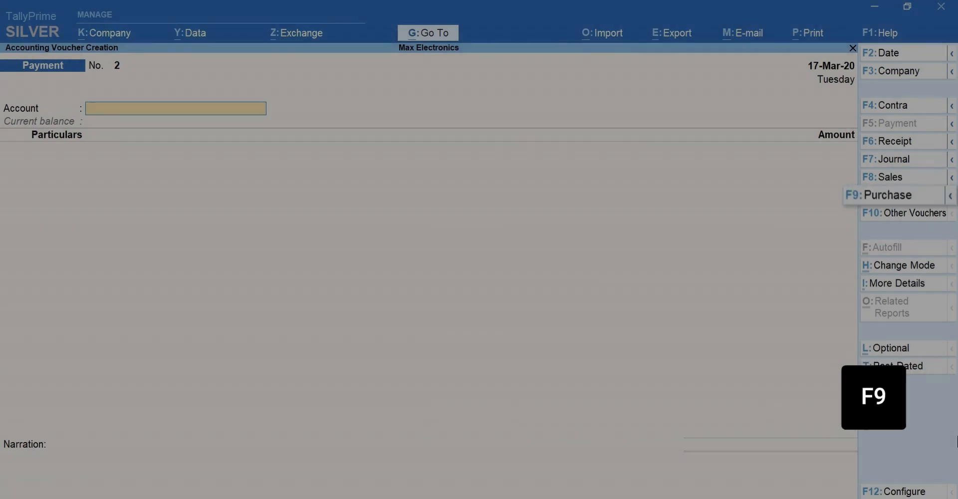
{"action": "type", "text": "AO/009"}
{"action": "key", "text": "Return"}
{"action": "key", "text": "Return"}
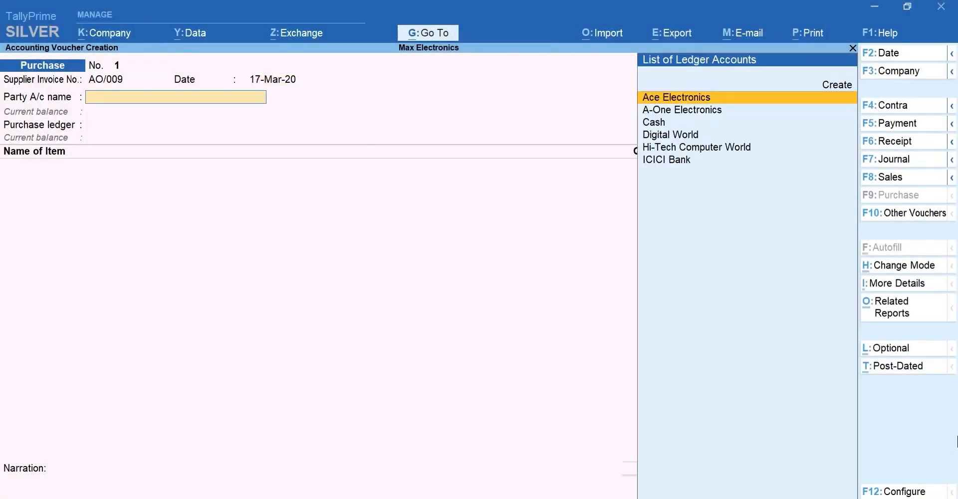
{"action": "key", "text": "Down"}
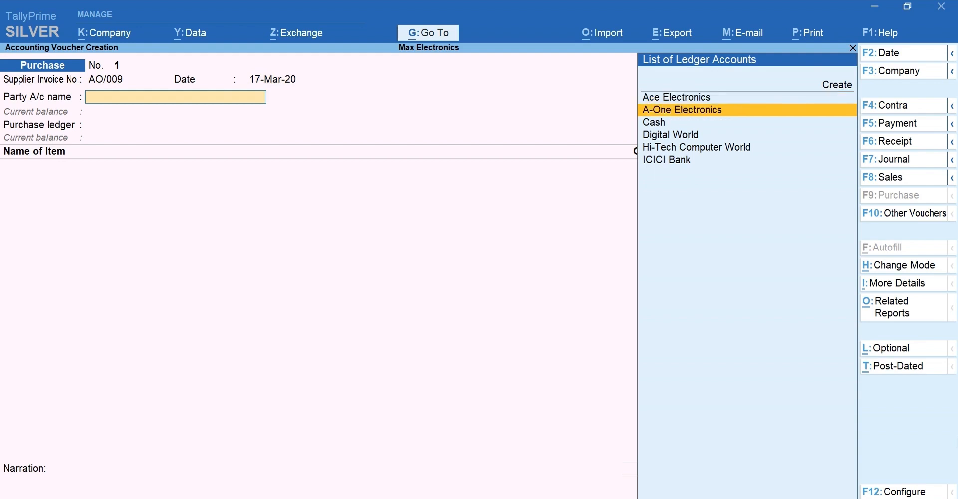
{"action": "key", "text": "Return"}
{"action": "key", "text": "Return"}
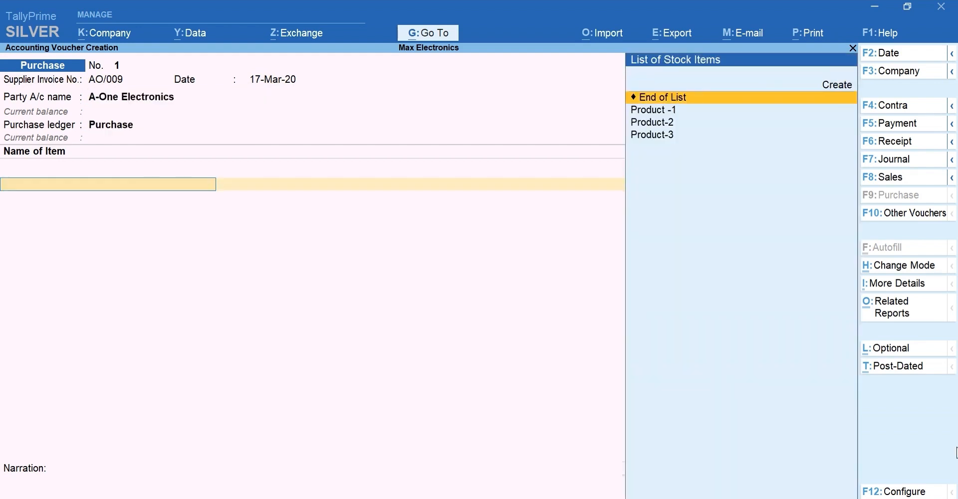
Add Product -1 to the purchase under new batch ME/0001 with a quantity of 20 nos at a rate of 450
{"action": "key", "text": "Down"}
{"action": "key", "text": "Return"}
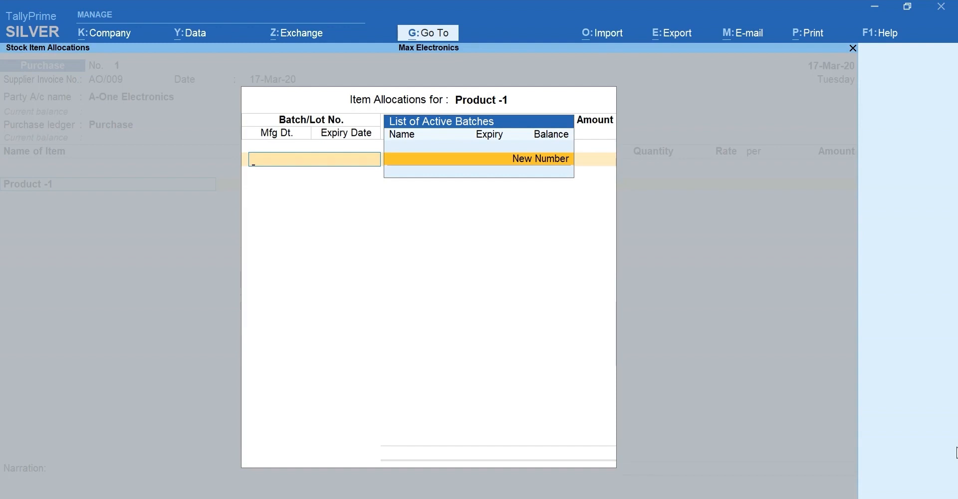
{"action": "key", "text": "Return"}
{"action": "type", "text": "ME/0001"}
{"action": "key", "text": "Return"}
{"action": "type", "text": "20"}
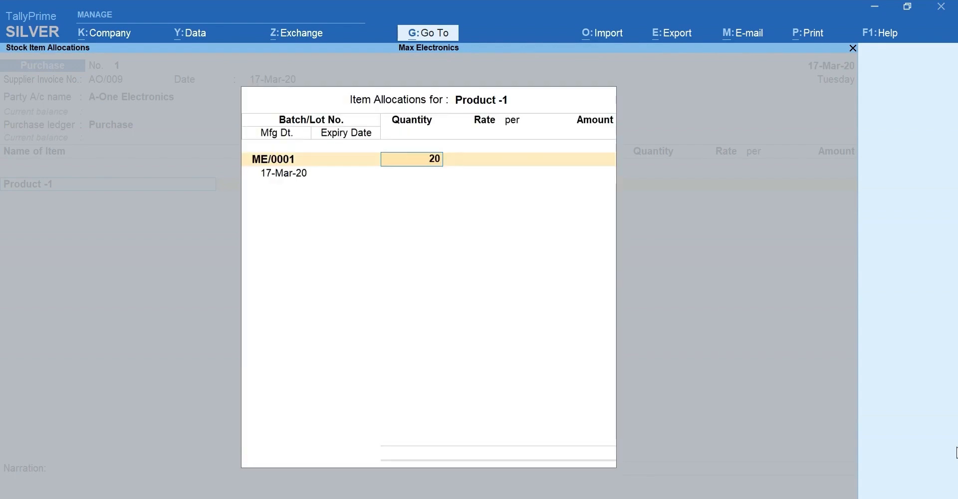
{"action": "key", "text": "Return"}
{"action": "type", "text": "450"}
{"action": "key", "text": "Return"}
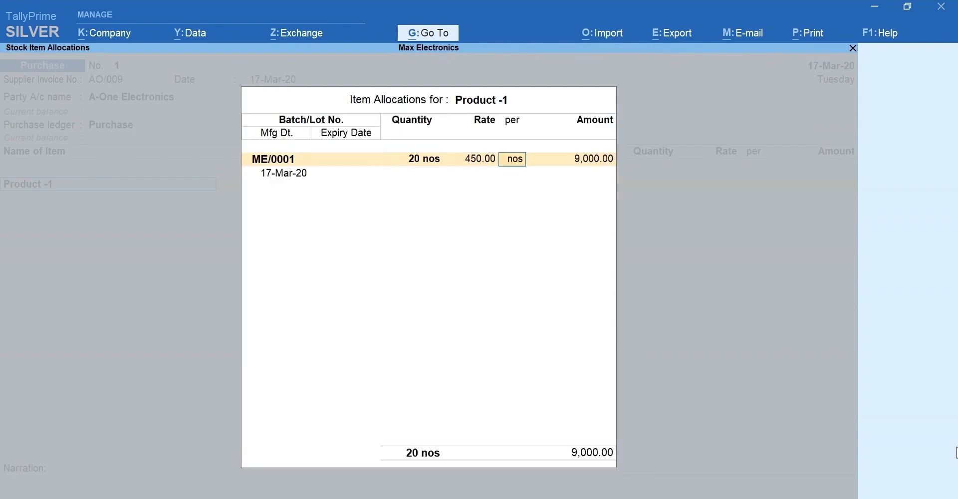
Keep the unit as nos and set the manufacturing date of batch ME/0001 to Mar-2020
{"action": "key", "text": "Return"}
{"action": "type", "text": "1-"}
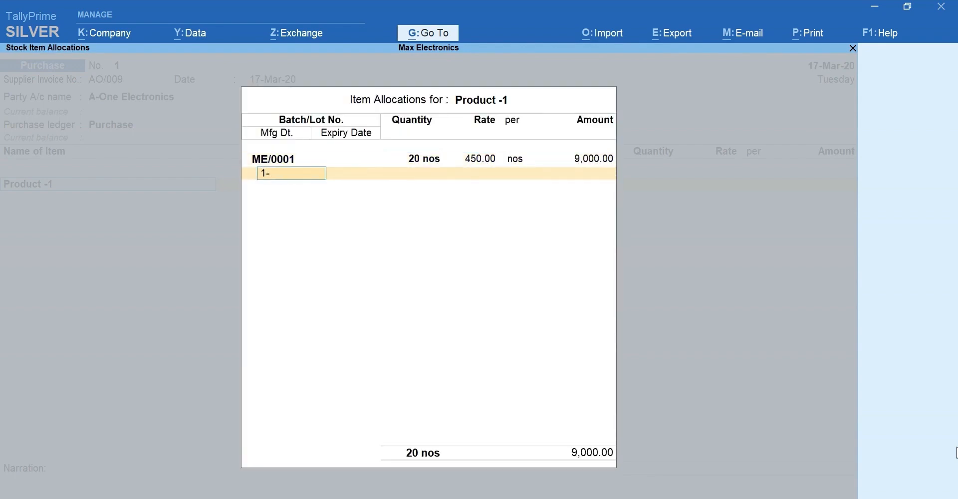
{"action": "type", "text": "3-20202"}
{"action": "key", "text": "Return"}
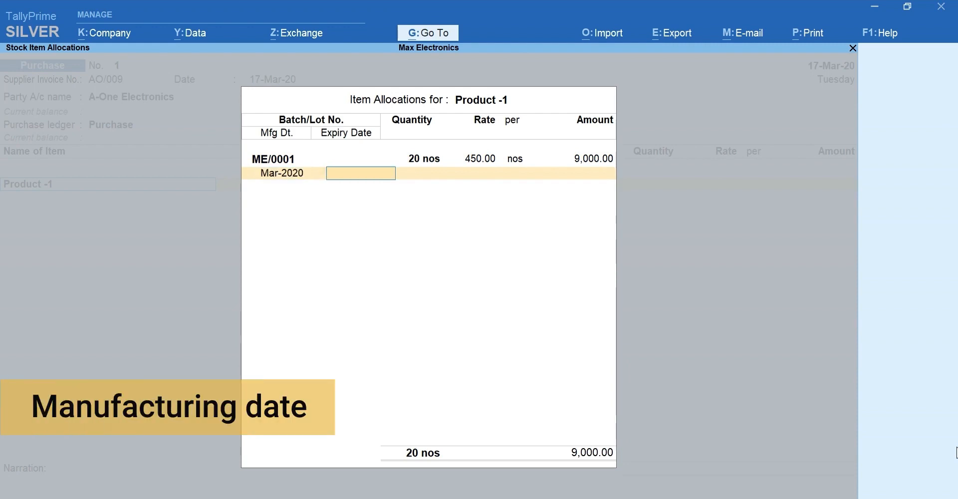
Try entering the batch's expiry as the date 30-Jun-20 and as a period of 3 months
{"action": "type", "text": "30-6"}
{"action": "key", "text": "Return"}
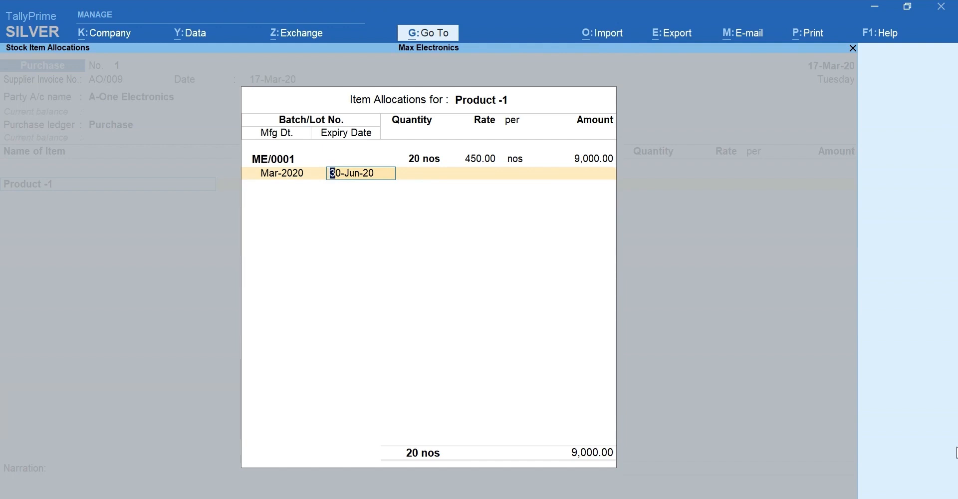
{"action": "type", "text": "3 months"}
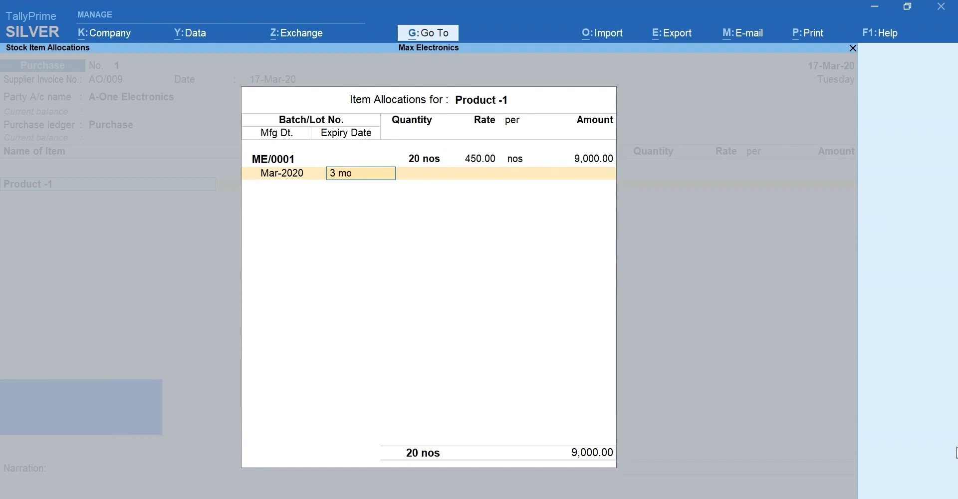
{"action": "key", "text": "BackSpace"}
Set the batch's expiry to 90 days, end the item list and save the purchase voucher
{"action": "type", "text": "90 days"}
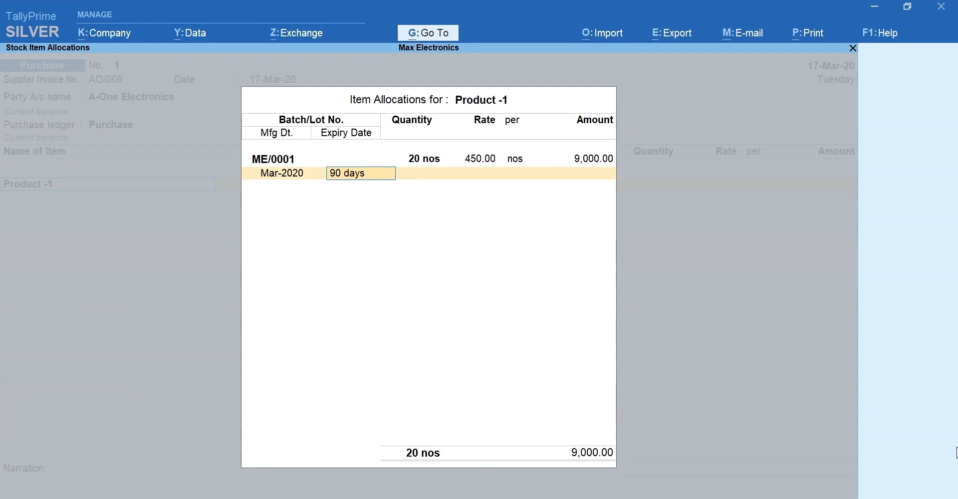
{"action": "key", "text": "Return"}
{"action": "key", "text": "Return"}
{"action": "key", "text": "Return"}
{"action": "key", "text": "Return"}
{"action": "key", "text": "Return"}
{"action": "key", "text": "Return"}
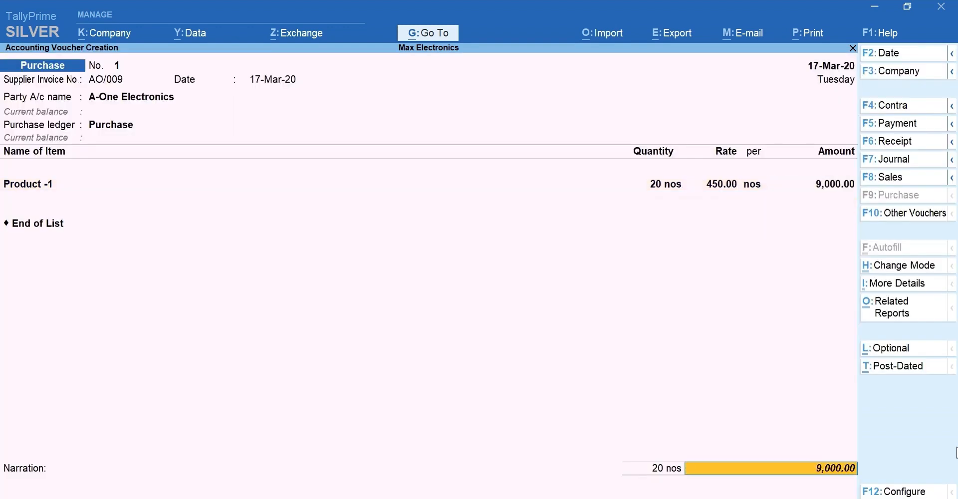
{"action": "key", "text": "Return"}
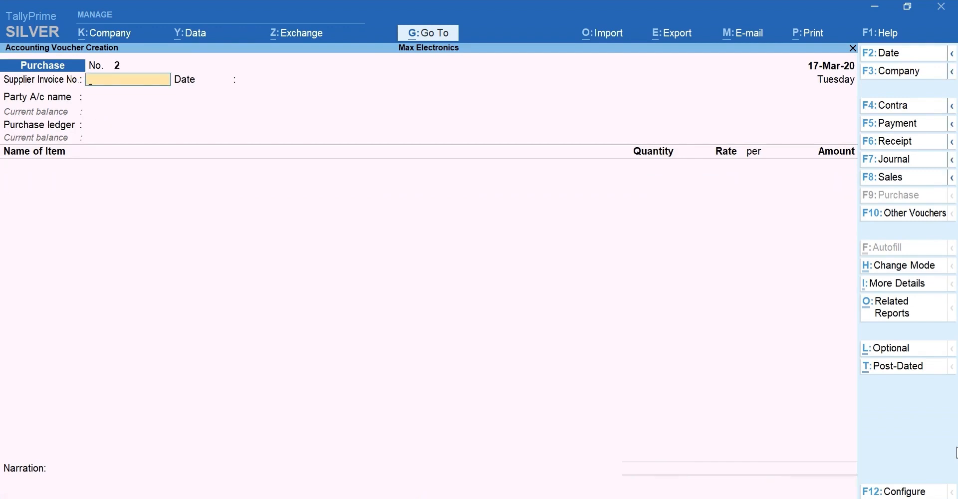
Start a sales voucher for Ace Electronics with the Sales ledger and choose Product -1 as the item
{"action": "key", "text": "F8"}
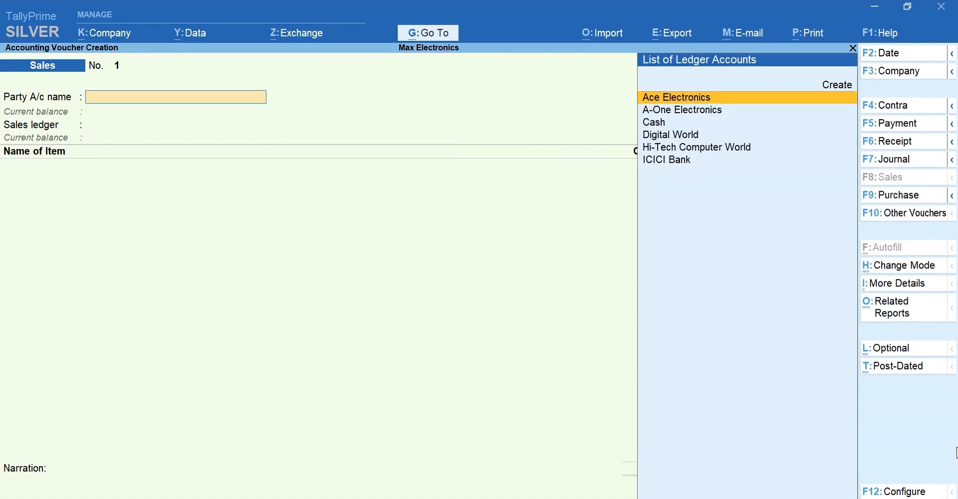
{"action": "key", "text": "Return"}
{"action": "key", "text": "Return"}
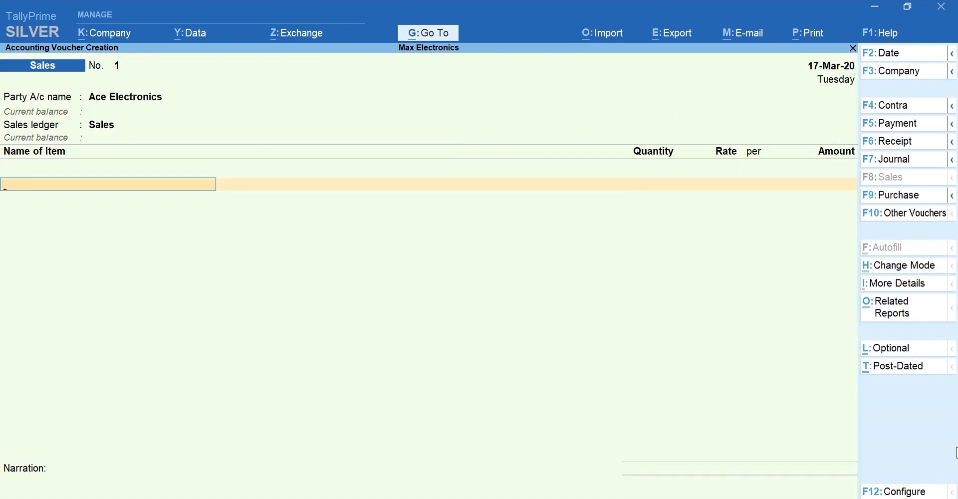
{"action": "type", "text": "P"}
{"action": "key", "text": "Return"}
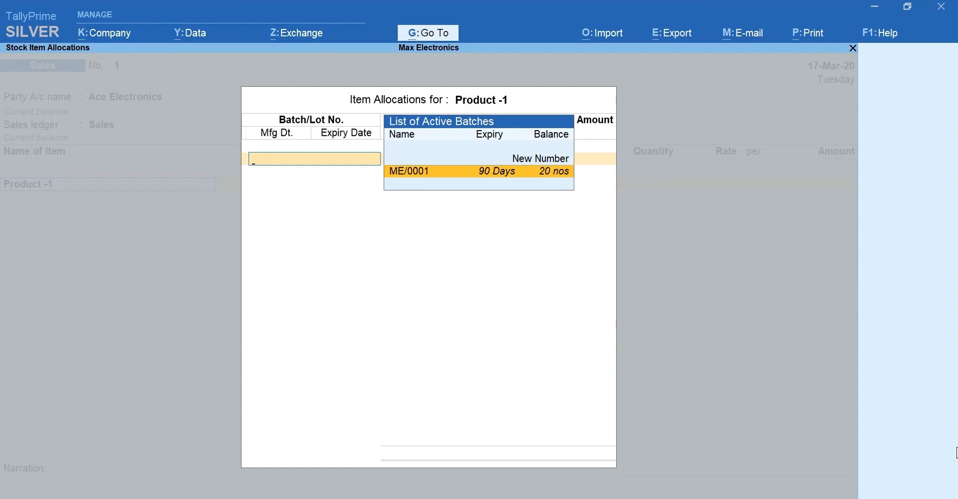
Allocate 5 nos of Product -1 from batch ME/0001 at a rate of 490
{"action": "key", "text": "Return"}
{"action": "type", "text": "5"}
{"action": "key", "text": "Return"}
{"action": "type", "text": "490"}
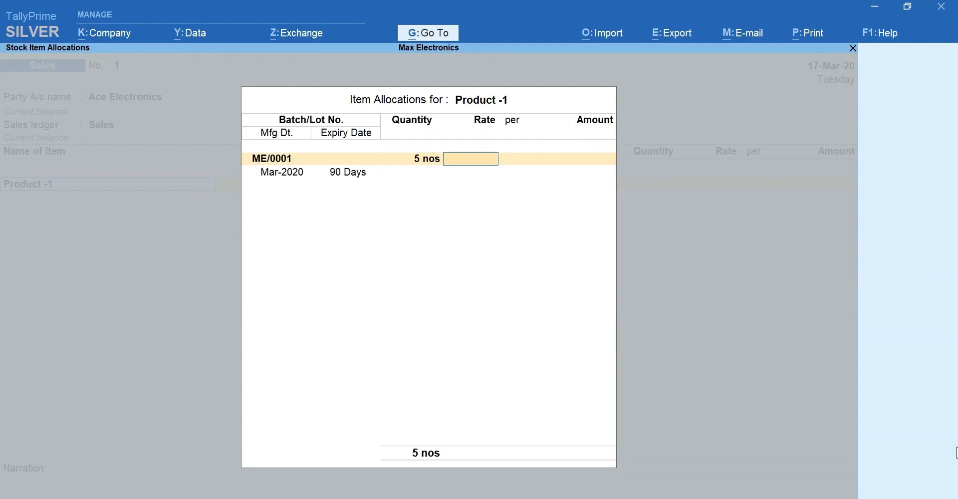
{"action": "key", "text": "Return"}
{"action": "key", "text": "Return"}
{"action": "key", "text": "Return"}
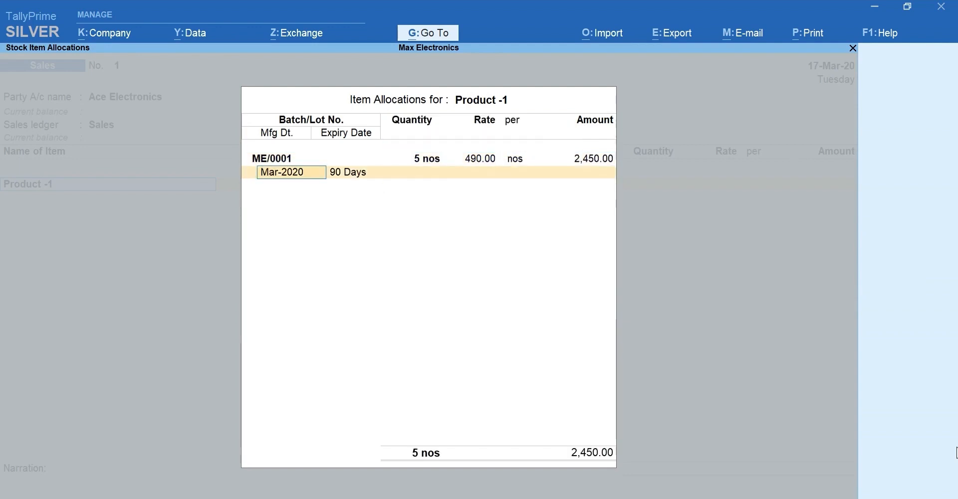
Accept the batch's manufacturing and expiry details, end the item list and save the sales voucher
{"action": "key", "text": "Return"}
{"action": "key", "text": "Return"}
{"action": "key", "text": "Return"}
{"action": "key", "text": "Return"}
{"action": "key", "text": "Return"}
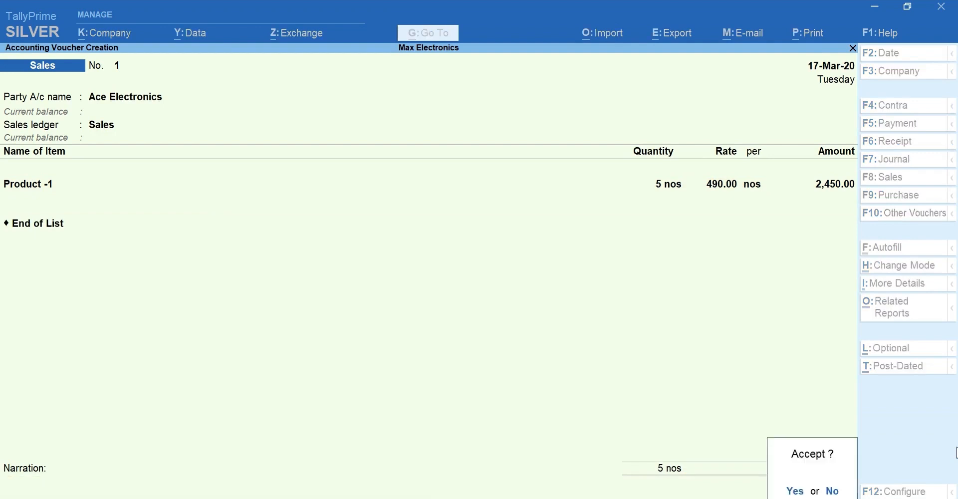
{"action": "key", "text": "Return"}
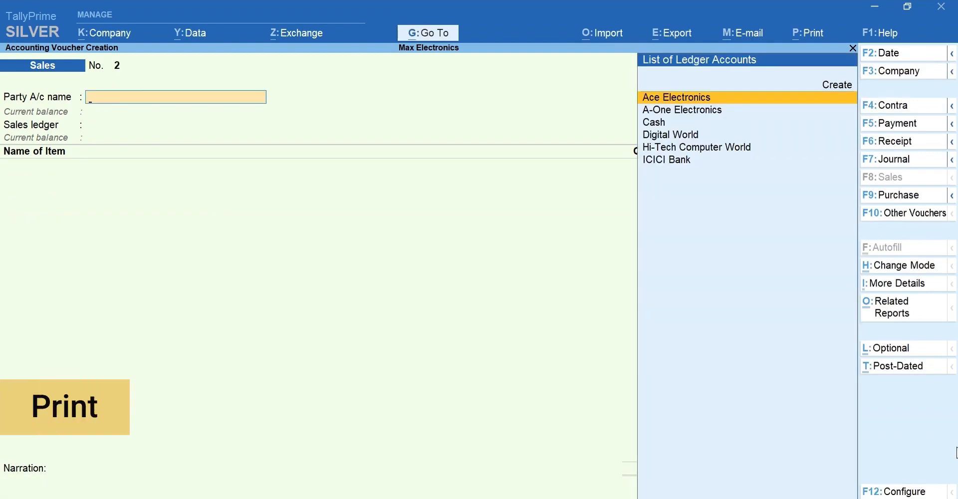
Reopen the saved sales voucher and check the Show Batch details option in its print configuration
{"action": "key", "text": "Page_Up"}
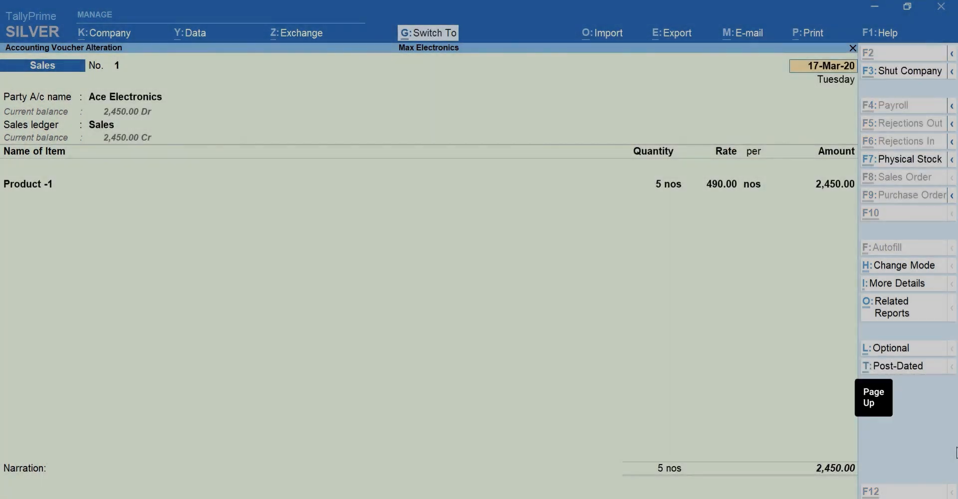
{"action": "key", "text": "ctrl+p"}
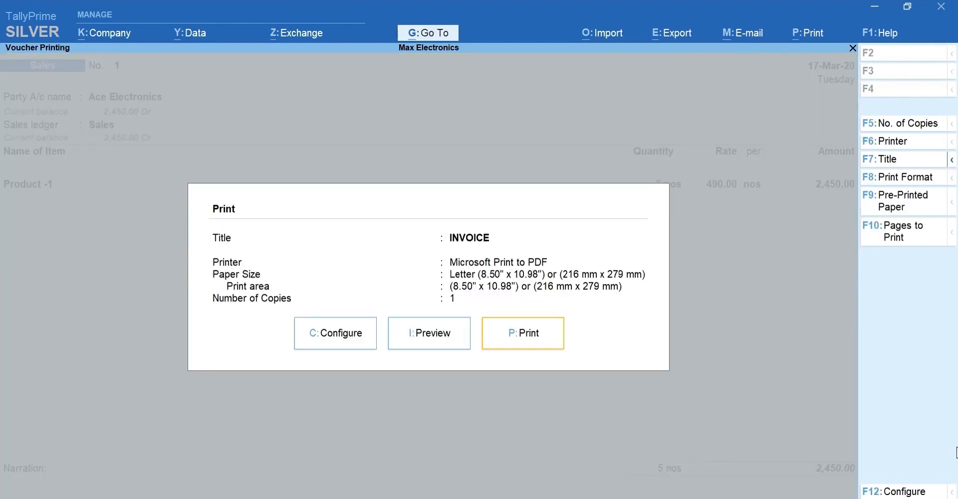
{"action": "key", "text": "Left"}
{"action": "key", "text": "Left"}
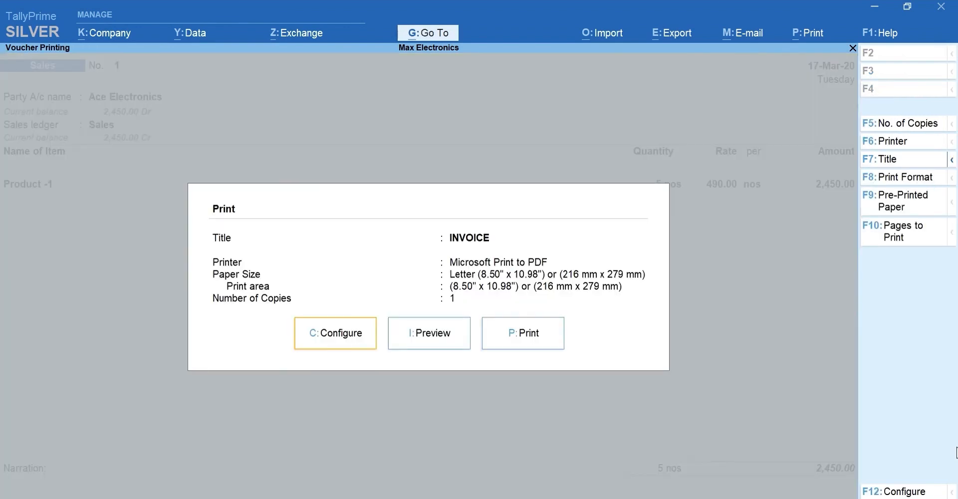
{"action": "key", "text": "Return"}
{"action": "type", "text": "Batc"}
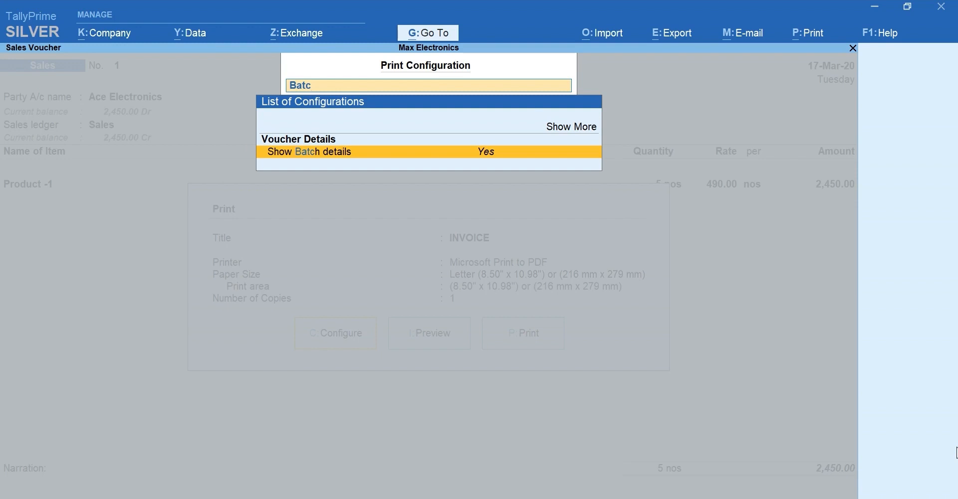
{"action": "key", "text": "Escape"}
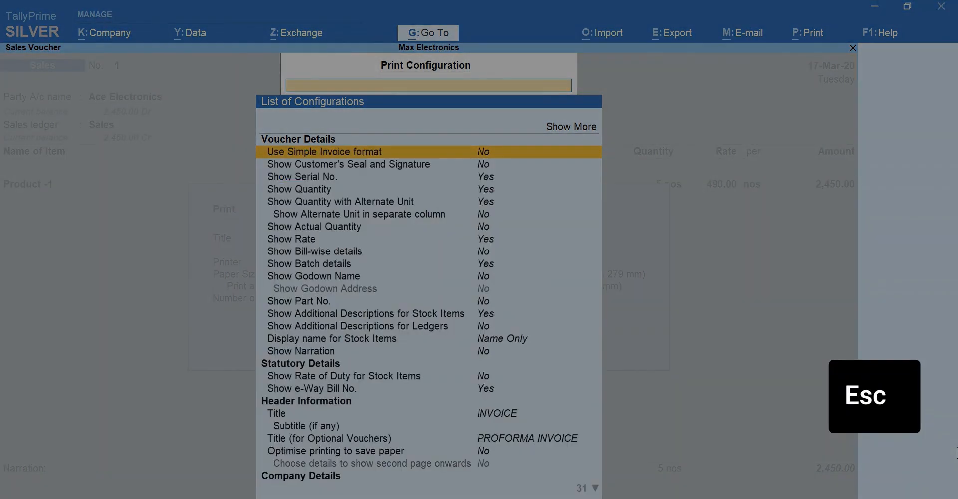
Preview the sales invoice and enlarge it to examine the batch, manufacturing date and expiry under Product -1
{"action": "key", "text": "Right"}
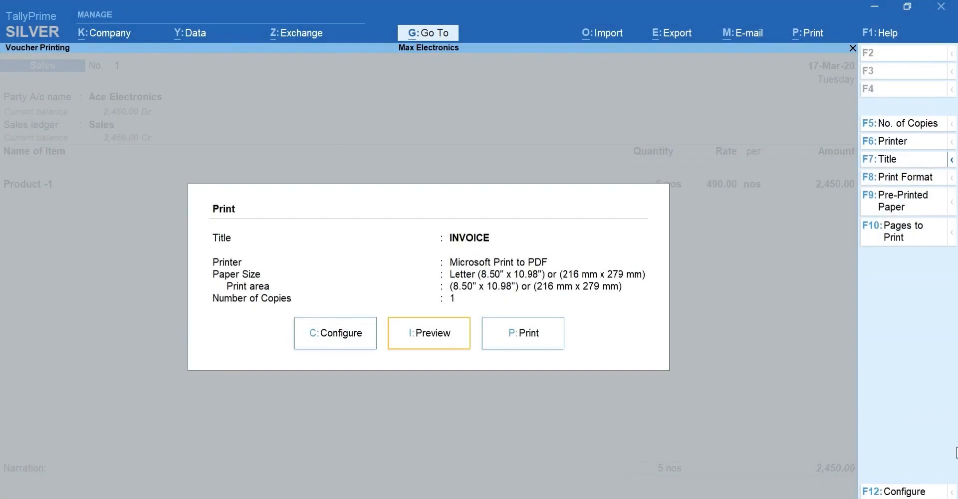
{"action": "key", "text": "Return"}
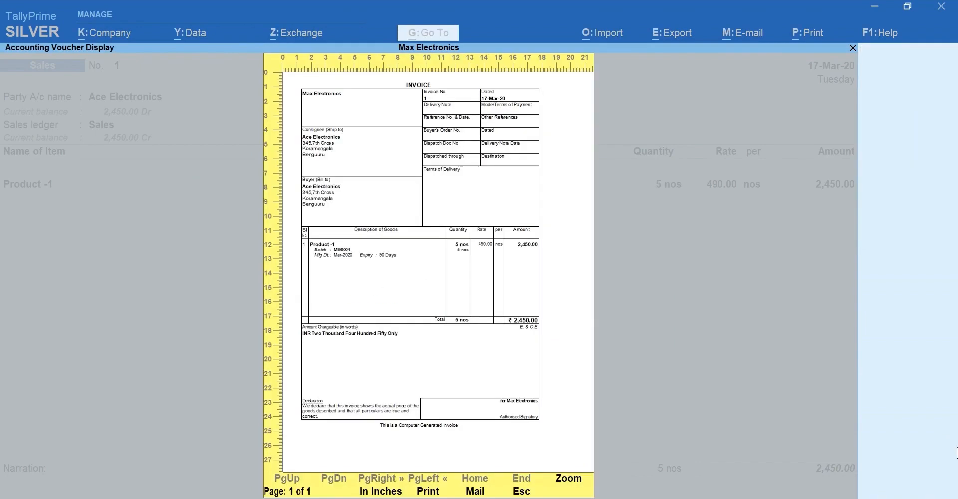
{"action": "key", "text": "alt+z"}
{"action": "scroll", "coordinate": [955, 452], "scroll_direction": "down", "scroll_amount": 5}
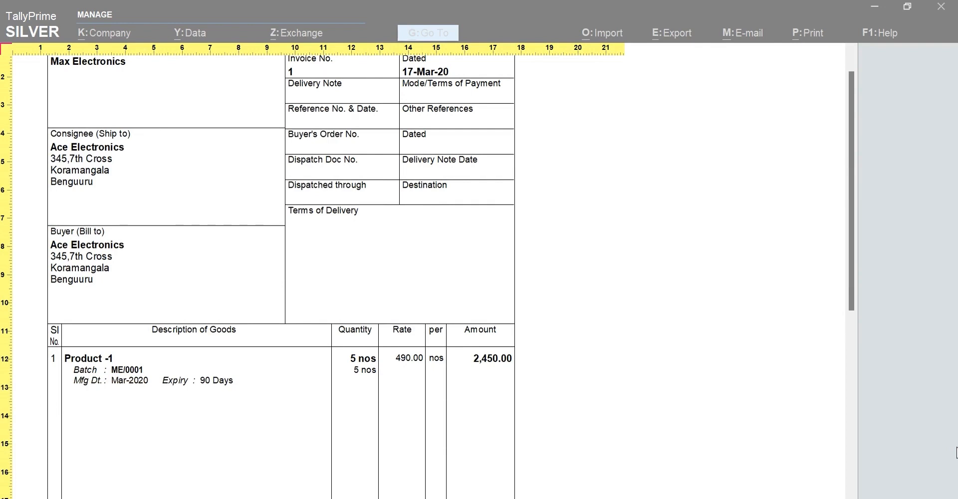
Close the invoice preview and open the Batch Summary report for Product-2
{"action": "key", "text": "Escape"}
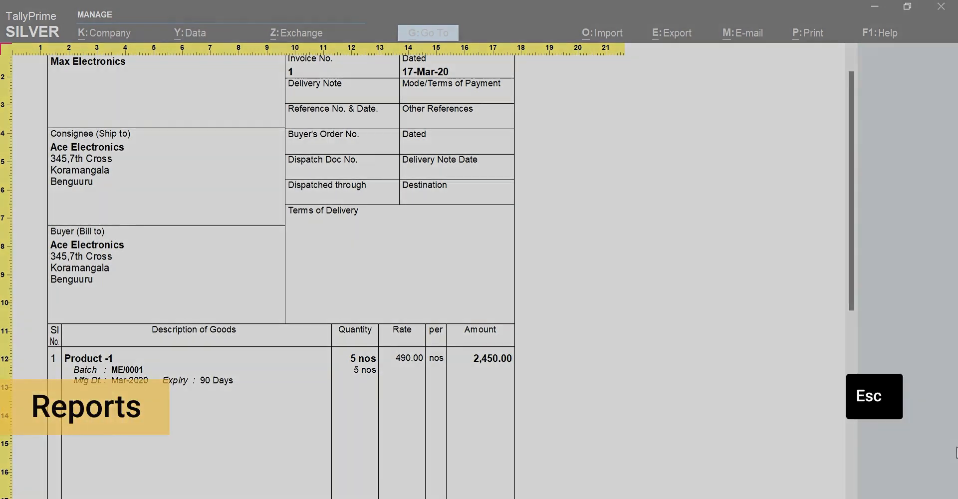
{"action": "key", "text": "Escape"}
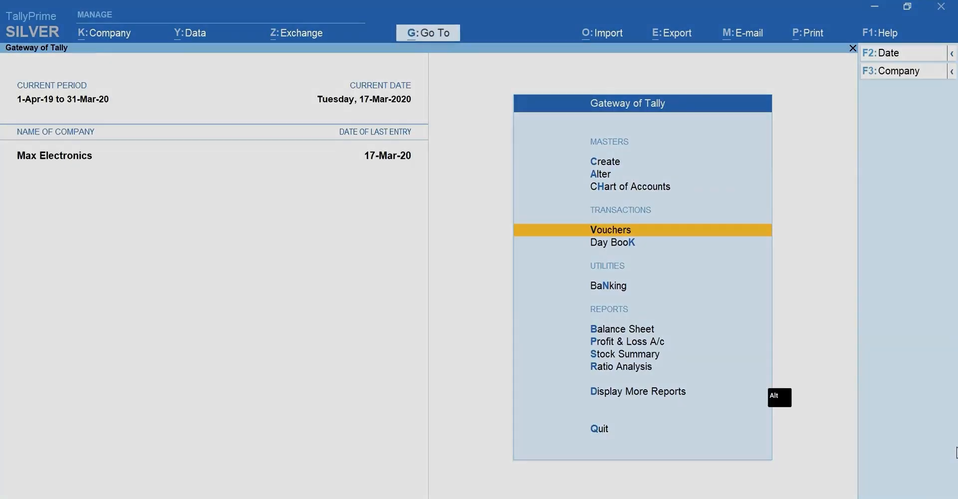
{"action": "key", "text": "alt+g"}
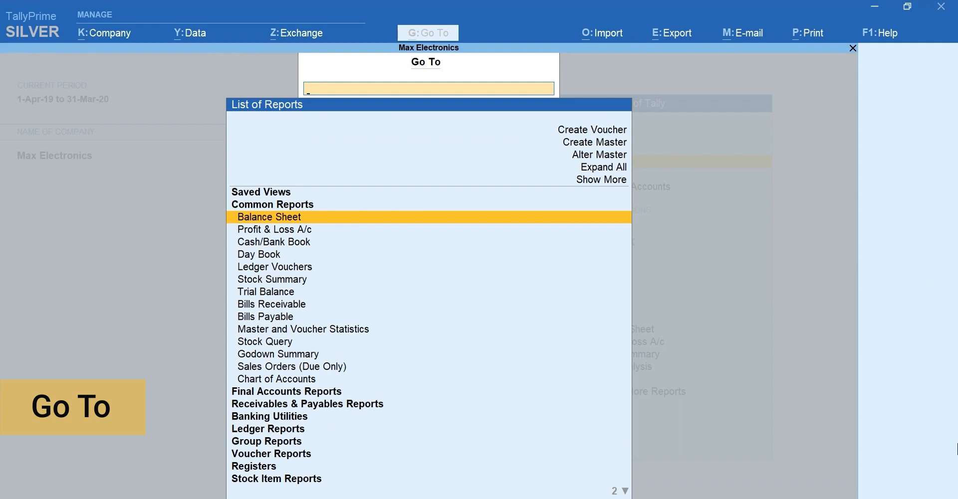
{"action": "type", "text": "Batc"}
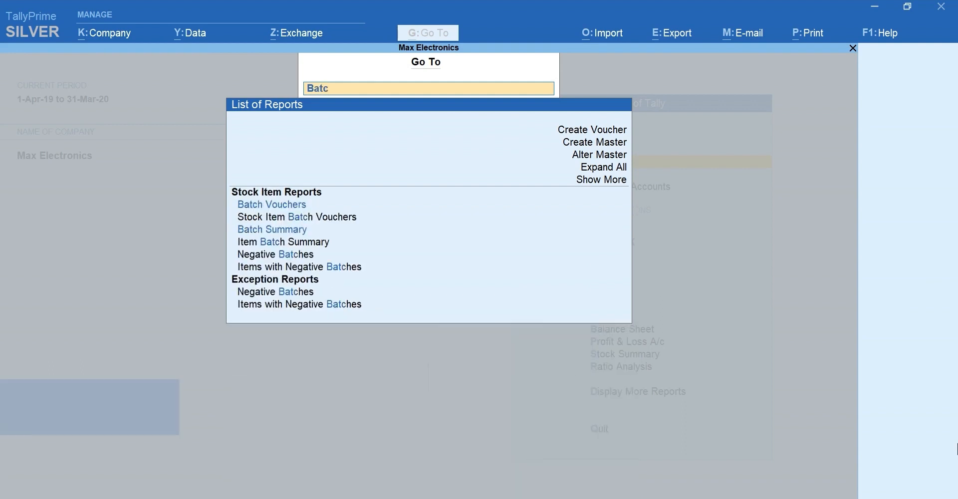
{"action": "key", "text": "Down"}
{"action": "key", "text": "Down"}
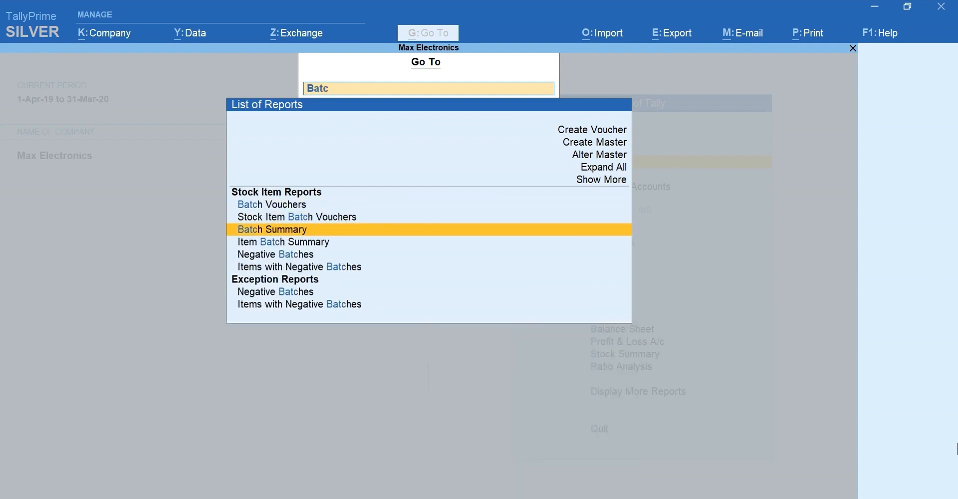
{"action": "key", "text": "Return"}
{"action": "key", "text": "Down"}
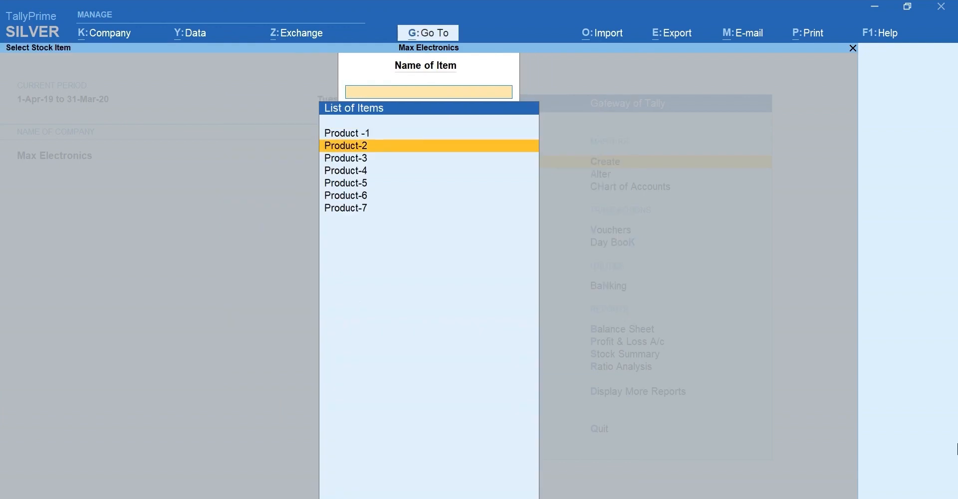
{"action": "key", "text": "Return"}
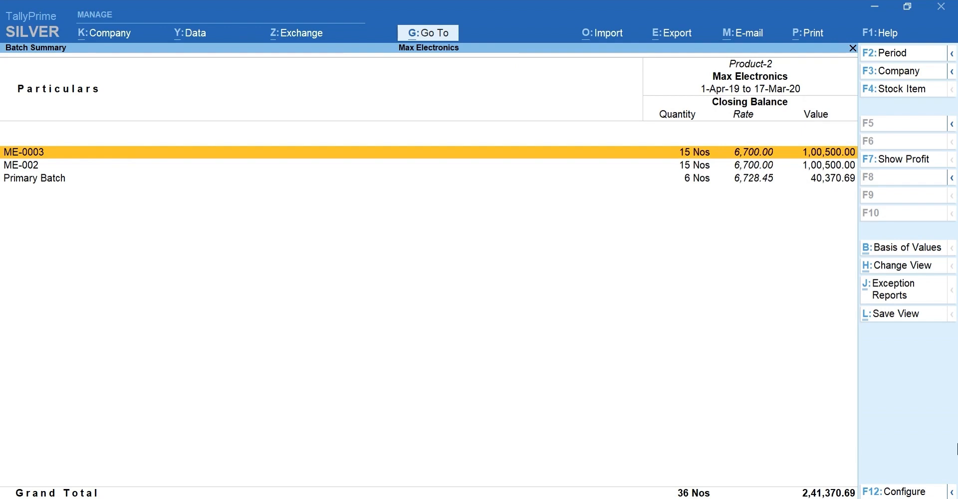
Configure the Batch Summary to show the manufacturing date, expiry date of batches and number of days for expiry
{"action": "key", "text": "F12"}
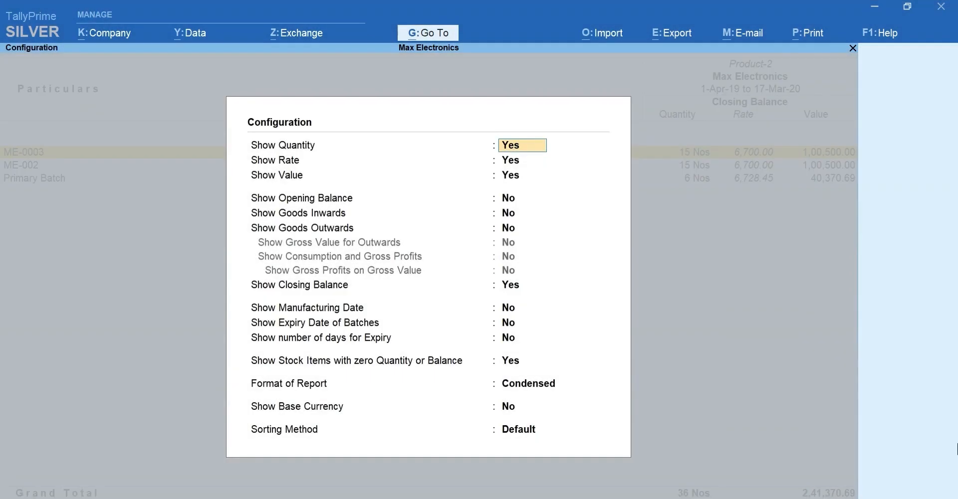
{"action": "key", "text": "Down"}
{"action": "key", "text": "Down"}
{"action": "key", "text": "Down"}
{"action": "key", "text": "Down"}
{"action": "key", "text": "Down"}
{"action": "key", "text": "Down"}
{"action": "key", "text": "Down"}
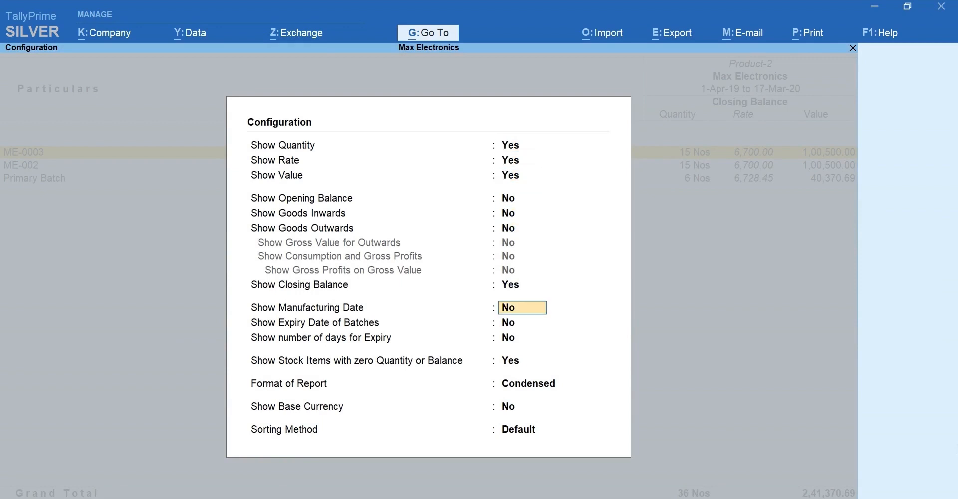
{"action": "type", "text": "y"}
{"action": "key", "text": "Return"}
{"action": "type", "text": "y"}
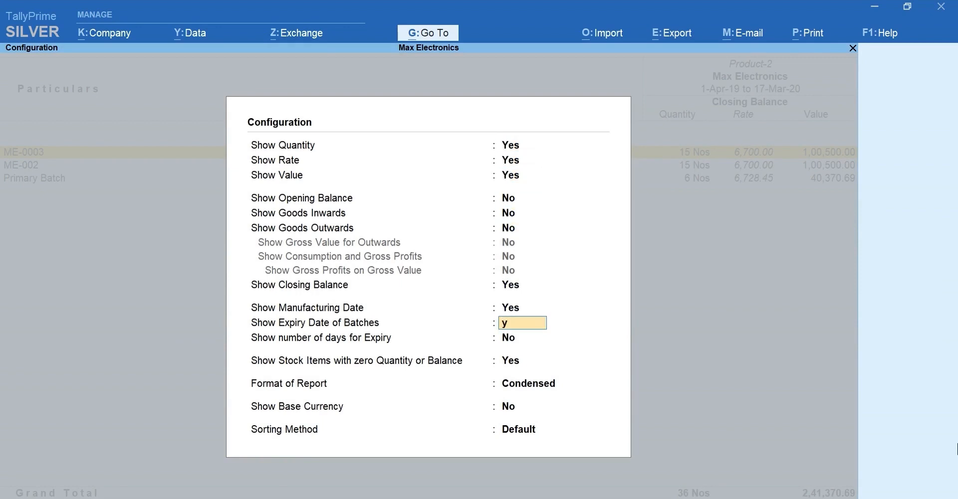
{"action": "key", "text": "Return"}
{"action": "type", "text": "y"}
{"action": "key", "text": "Return"}
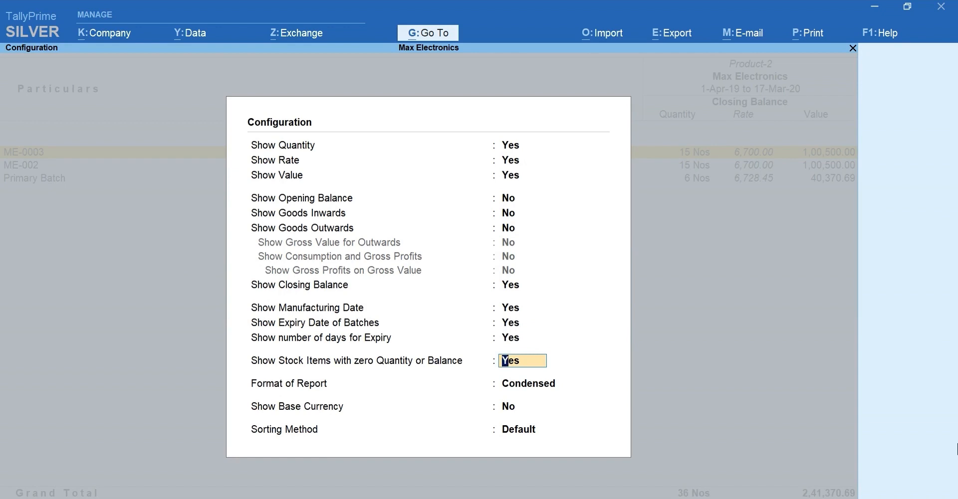
{"action": "key", "text": "Return"}
{"action": "key", "text": "Return"}
{"action": "key", "text": "Return"}
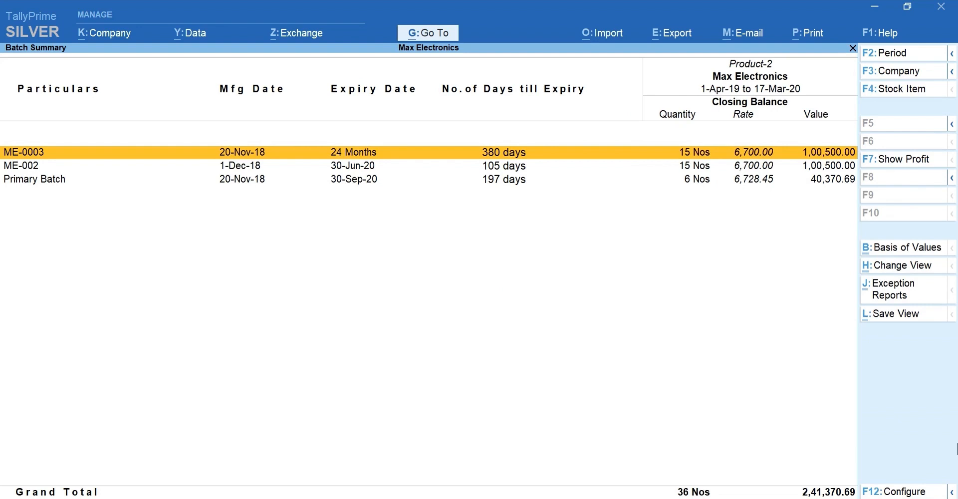
Leave the Batch Summary and locate the Batch report among the inventory books
{"action": "key", "text": "Escape"}
{"action": "key", "text": "Escape"}
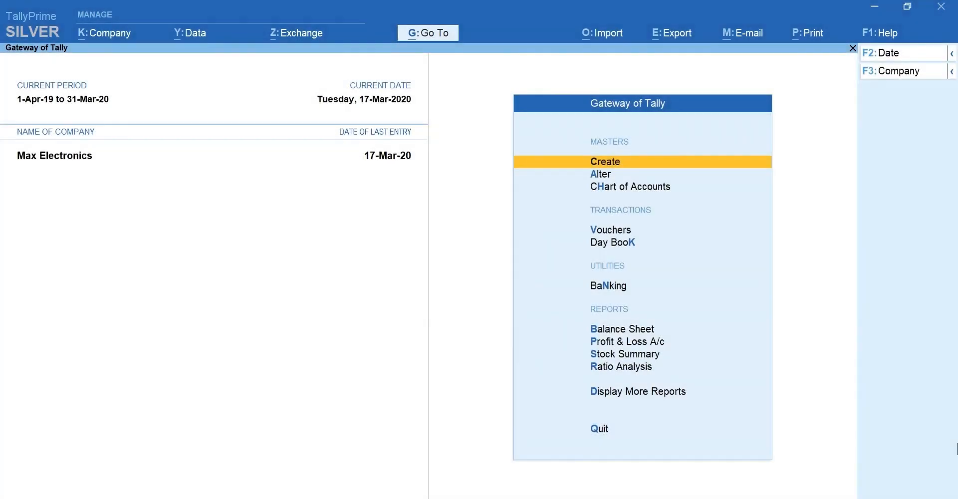
{"action": "key", "text": "d"}
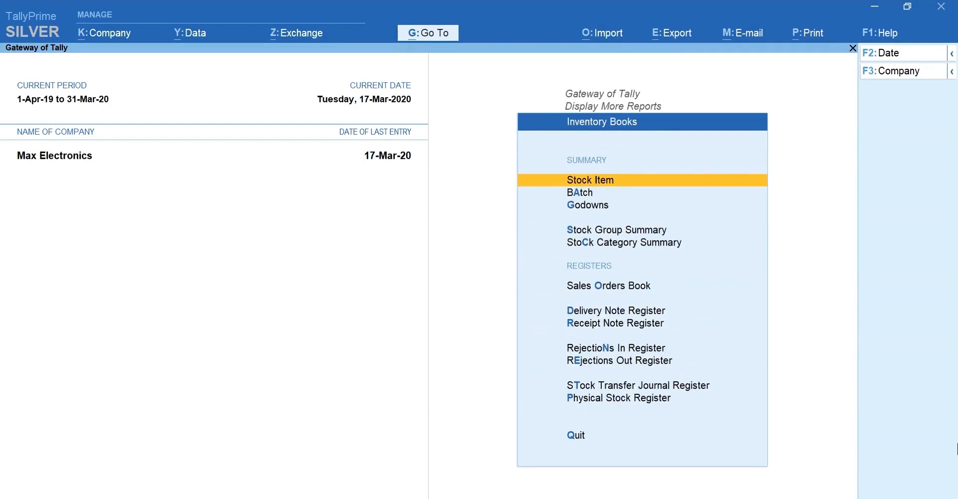
{"action": "key", "text": "Down"}
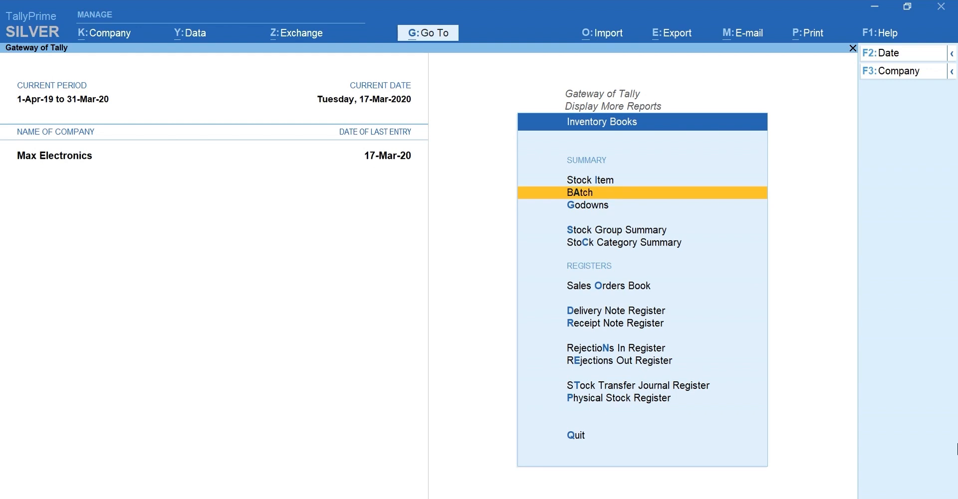
{"action": "key", "text": "Escape"}
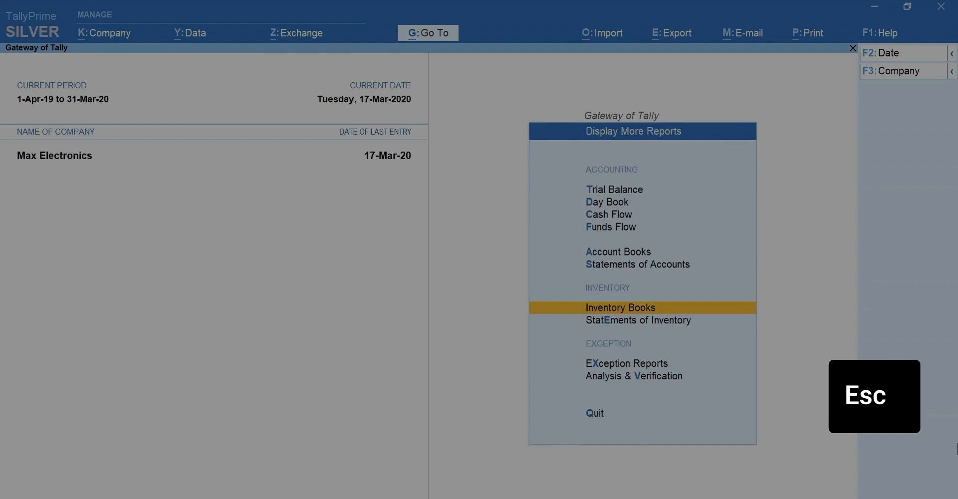
Open the stock Ageing Analysis statement for the Primary stock group
{"action": "key", "text": "Down"}
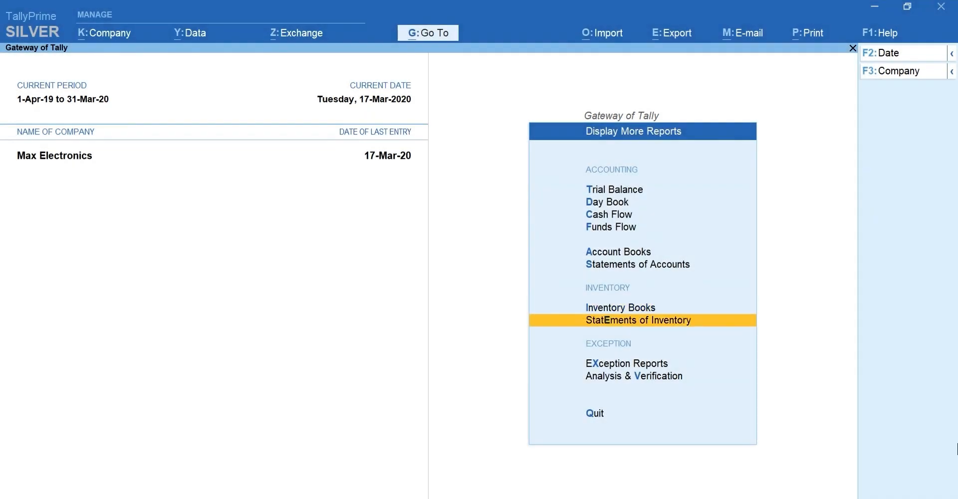
{"action": "key", "text": "Return"}
{"action": "key", "text": "Down"}
{"action": "key", "text": "Down"}
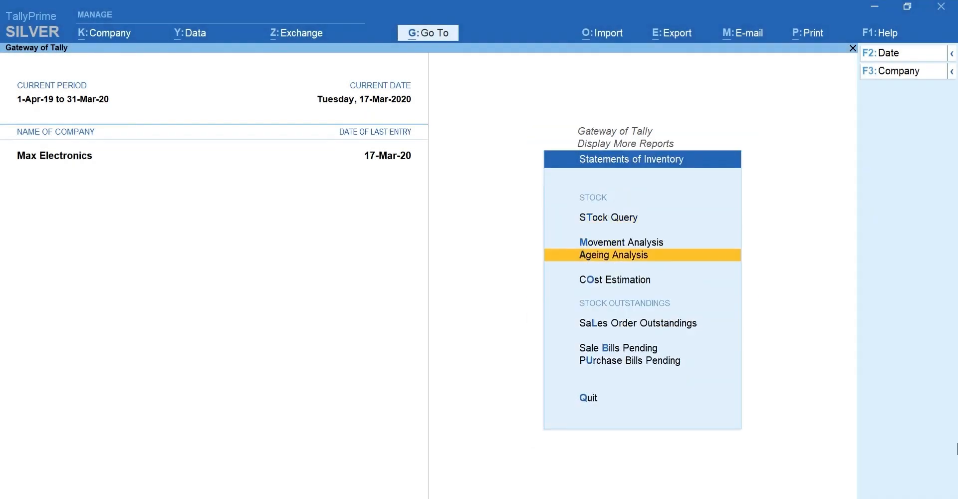
{"action": "key", "text": "Return"}
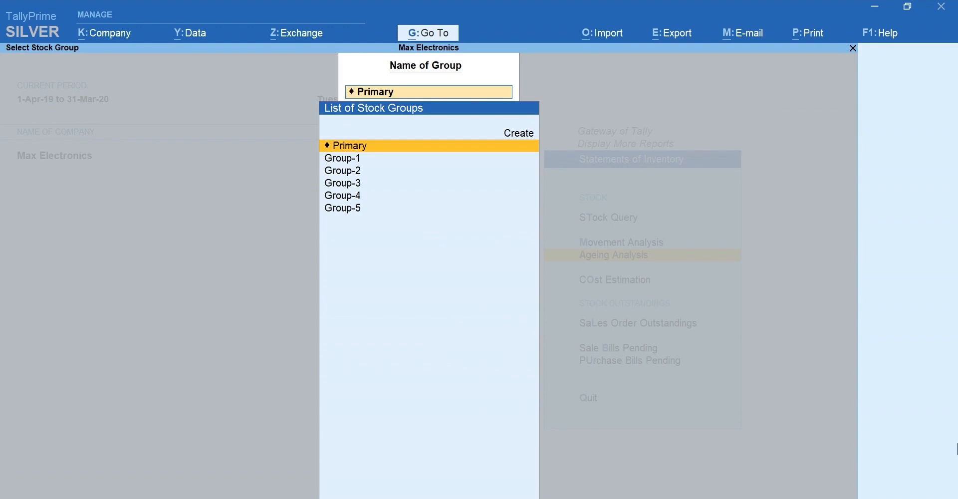
{"action": "key", "text": "Return"}
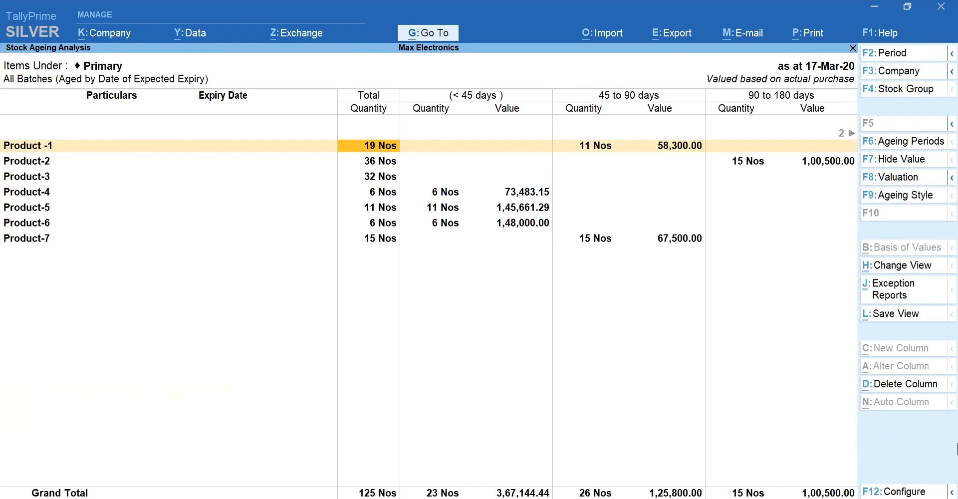
Set the ageing style of the Stock Ageing Analysis to To be Expired
{"action": "key", "text": "F9"}
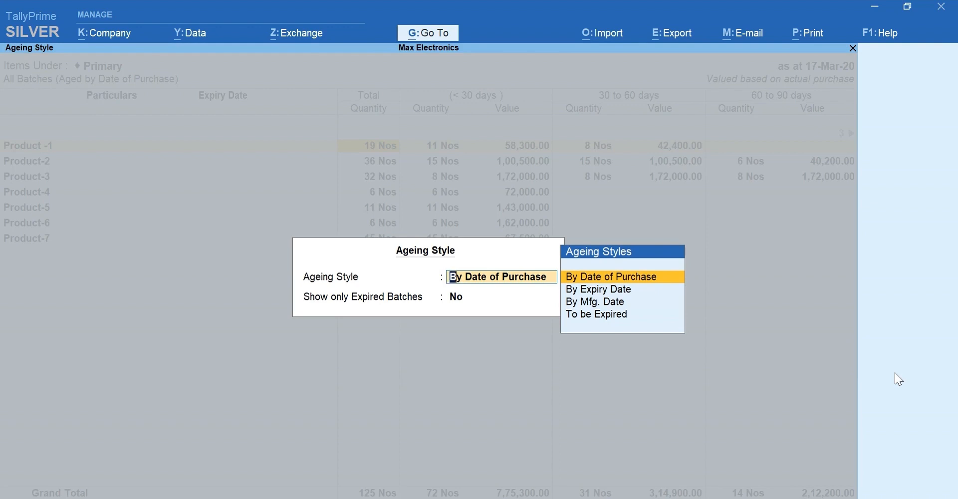
{"action": "key", "text": "Down"}
{"action": "key", "text": "Down"}
{"action": "key", "text": "Down"}
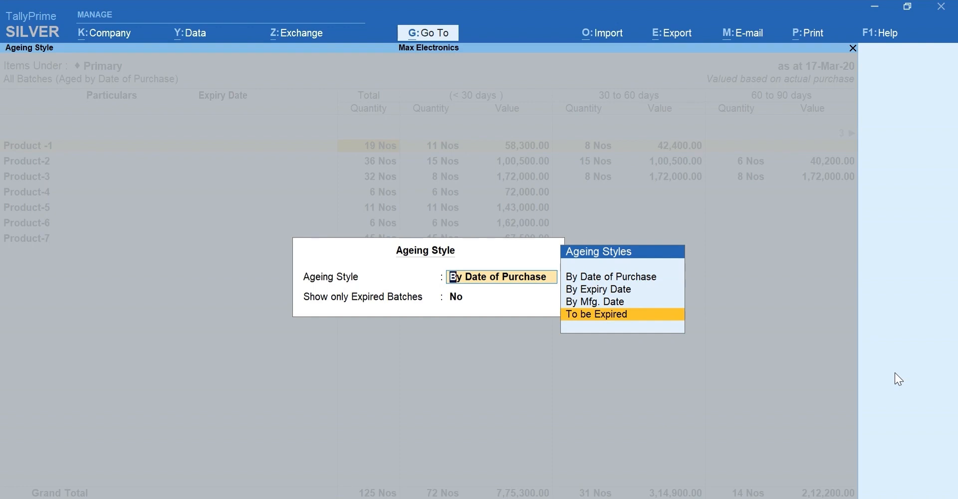
{"action": "key", "text": "Return"}
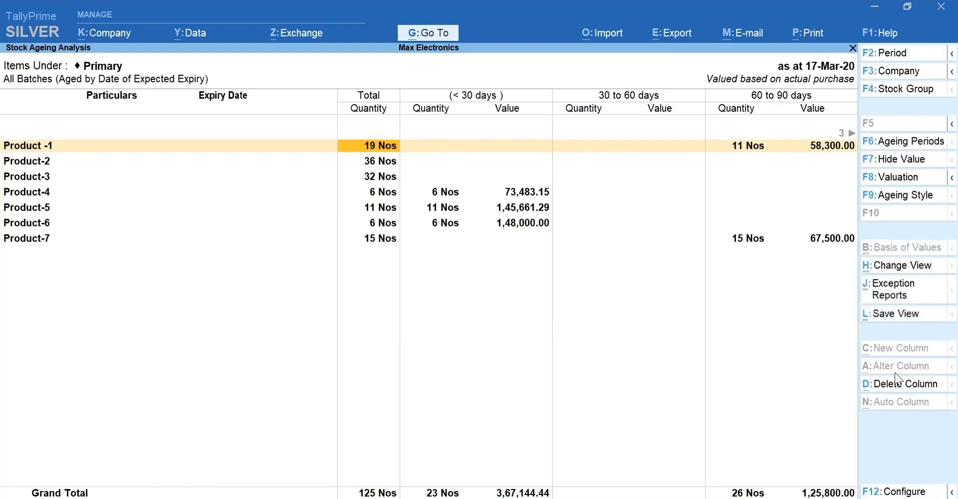
Examine the product quantities and values across the ageing periods, from under 30 days to over 180 days
{"action": "key", "text": "Right"}
{"action": "key", "text": "Down"}
{"action": "key", "text": "Down"}
{"action": "key", "text": "Down"}
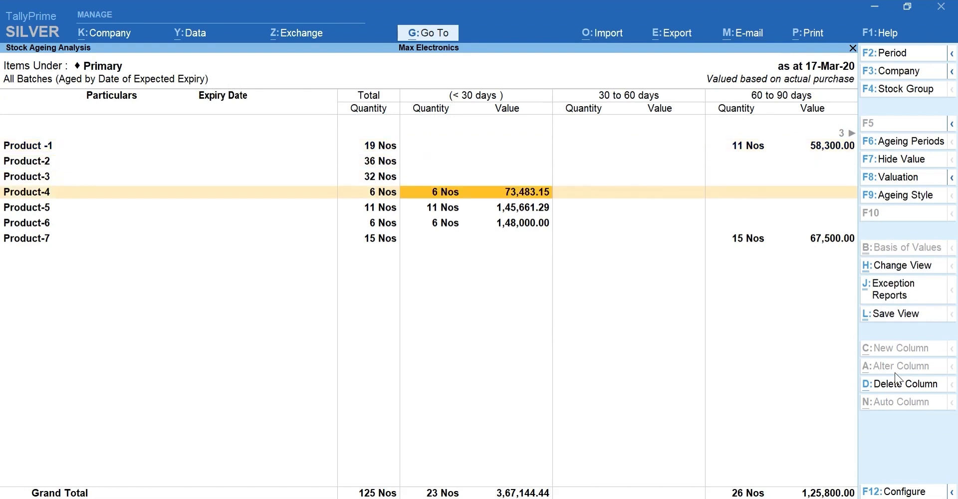
{"action": "key", "text": "Right"}
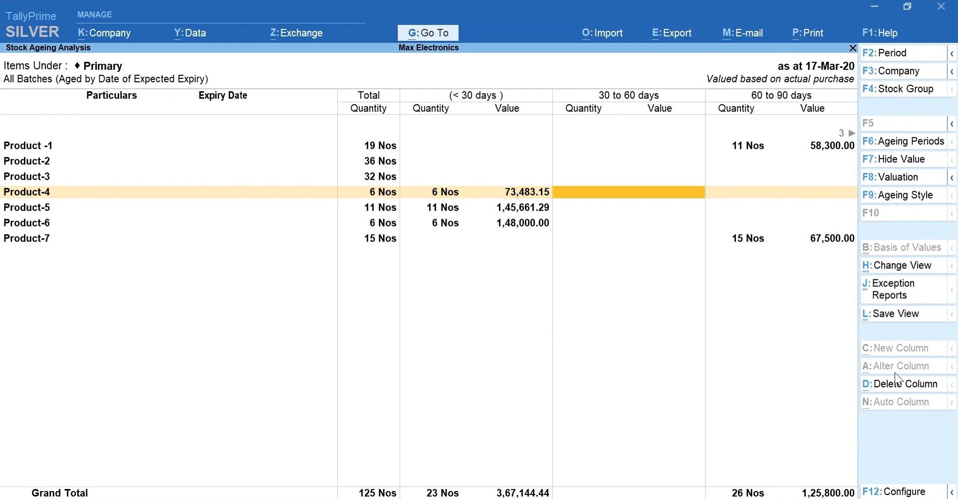
{"action": "key", "text": "Right"}
{"action": "key", "text": "Down"}
{"action": "key", "text": "Down"}
{"action": "key", "text": "Down"}
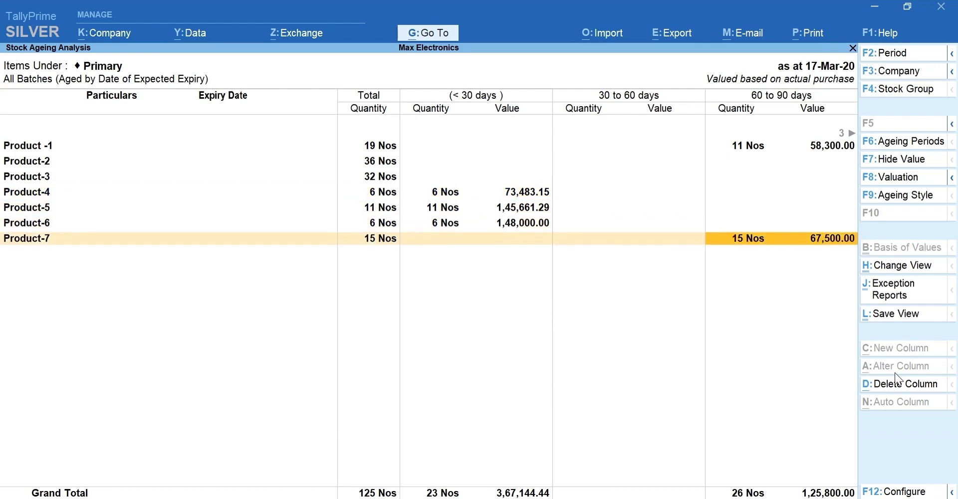
{"action": "key", "text": "Right"}
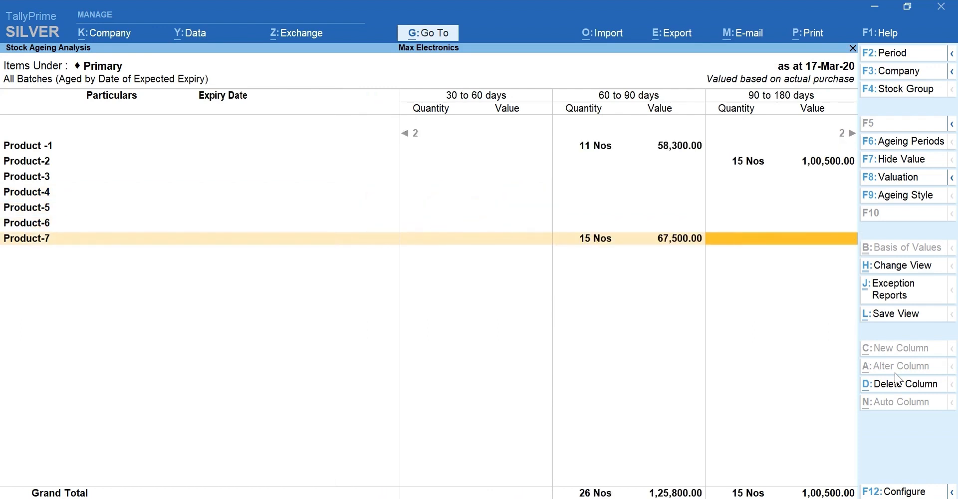
{"action": "key", "text": "Right"}
Expand the ageing report to batch detail and examine each batch's godown, expiry date and ageing period
{"action": "key", "text": "alt+F5"}
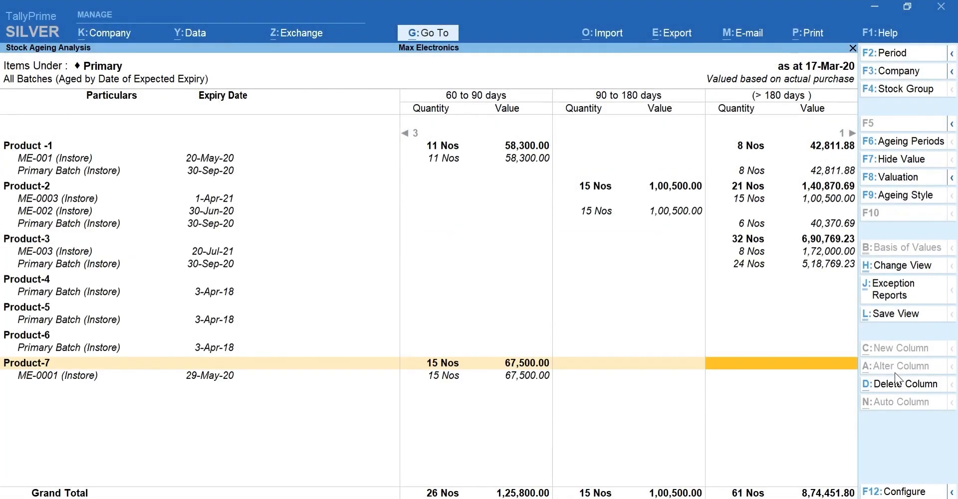
{"action": "key", "text": "Up"}
{"action": "key", "text": "Up"}
{"action": "key", "text": "Up"}
{"action": "key", "text": "Up"}
{"action": "key", "text": "Up"}
{"action": "key", "text": "Up"}
{"action": "key", "text": "Up"}
{"action": "key", "text": "Up"}
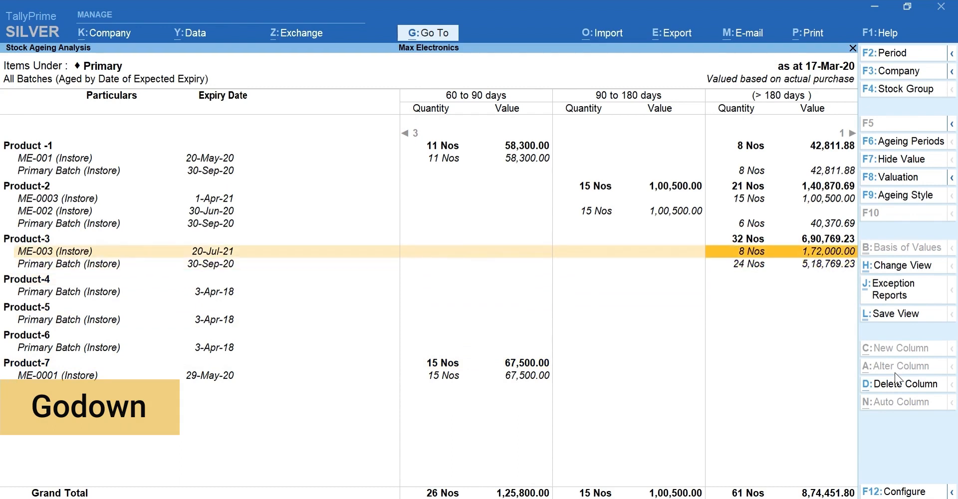
{"action": "key", "text": "Down"}
{"action": "key", "text": "Left"}
{"action": "key", "text": "Left"}
{"action": "key", "text": "Left"}
{"action": "key", "text": "Left"}
{"action": "key", "text": "Left"}
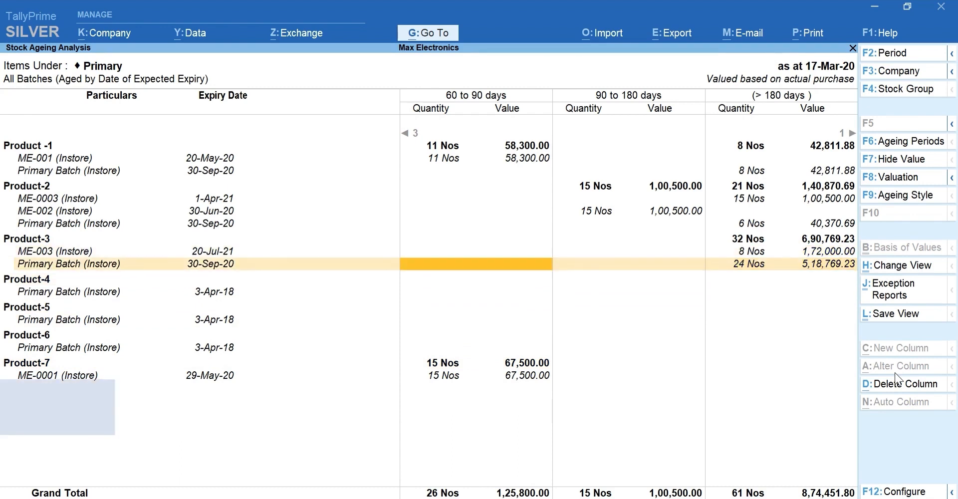
{"action": "key", "text": "Down"}
{"action": "key", "text": "Down"}
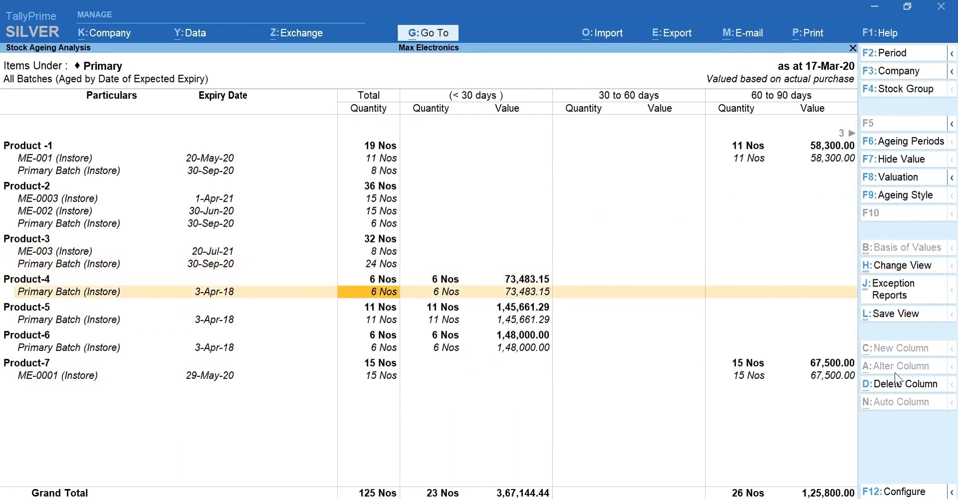
{"action": "key", "text": "Right"}
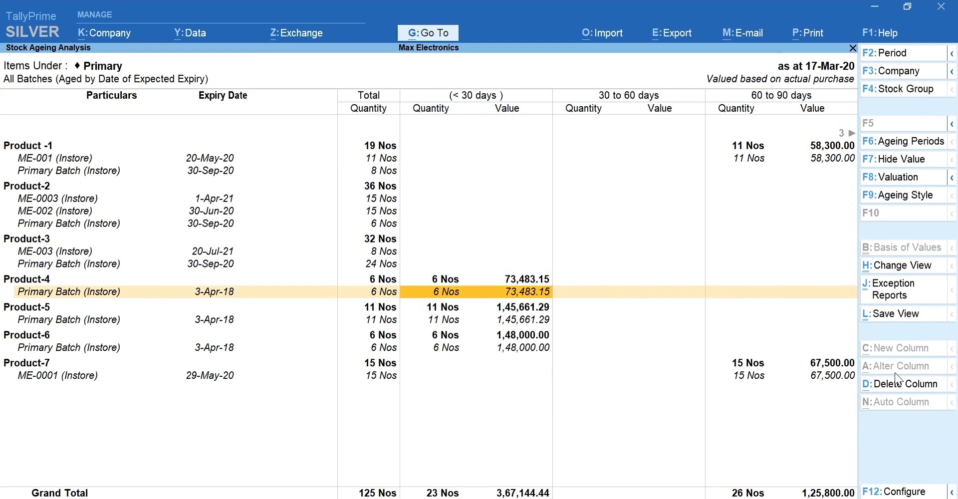
Set the first ageing period to 0 to 45 days, keep the other upper limits and accept the periods
{"action": "key", "text": "F6"}
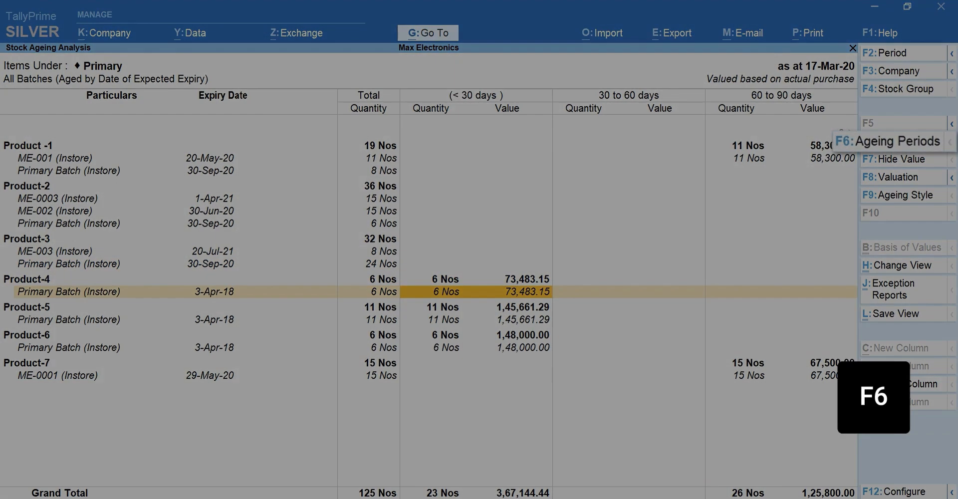
{"action": "type", "text": "45"}
{"action": "key", "text": "Return"}
{"action": "key", "text": "Return"}
{"action": "key", "text": "Return"}
{"action": "key", "text": "Return"}
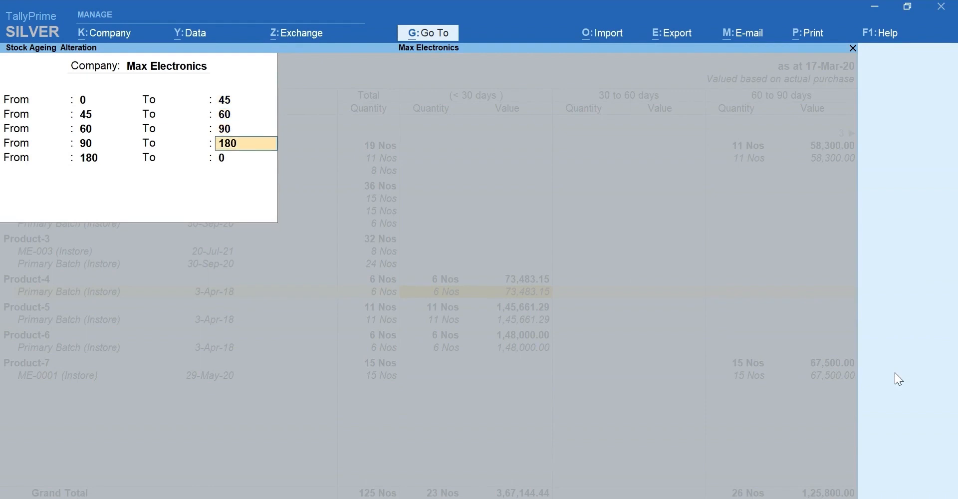
{"action": "key", "text": "Return"}
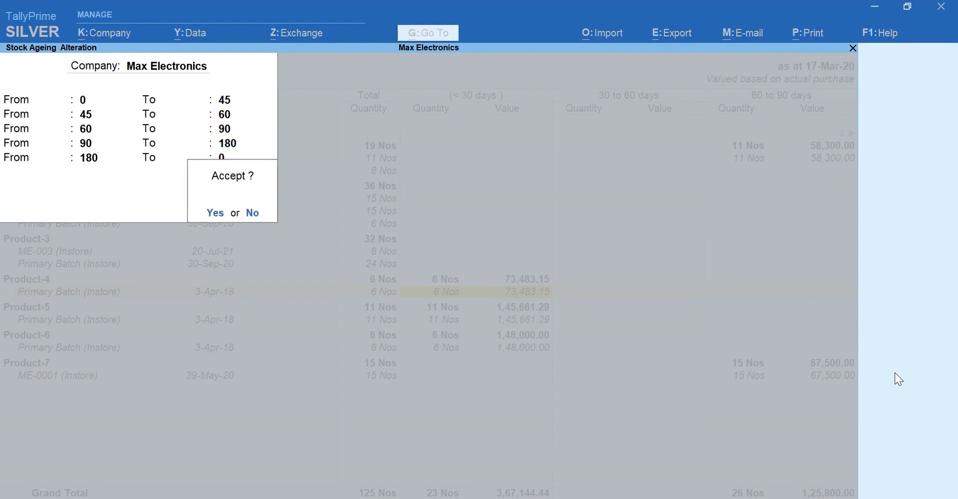
{"action": "key", "text": "Return"}
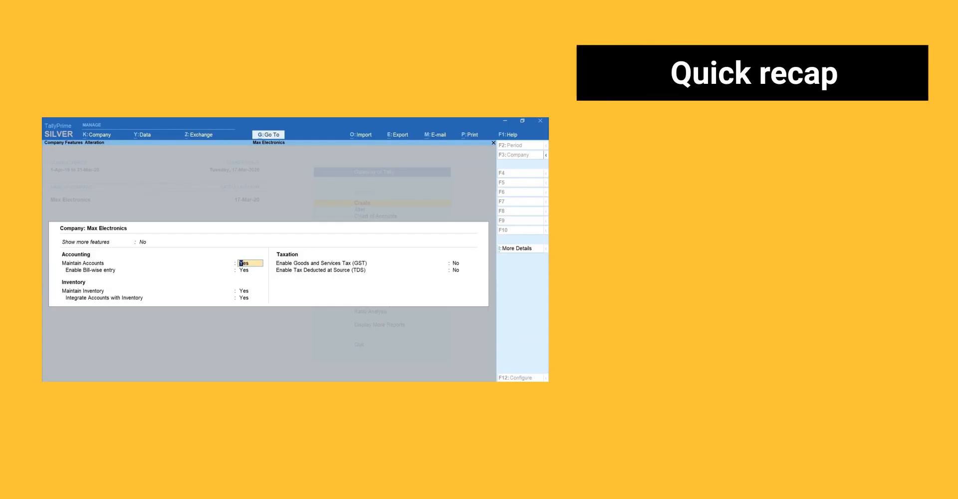
Show more company features for Max Electronics and set Enable Batches and Maintain Expiry Date for Batches to Yes
{"action": "key", "text": "Up"}
{"action": "key", "text": "Down"}
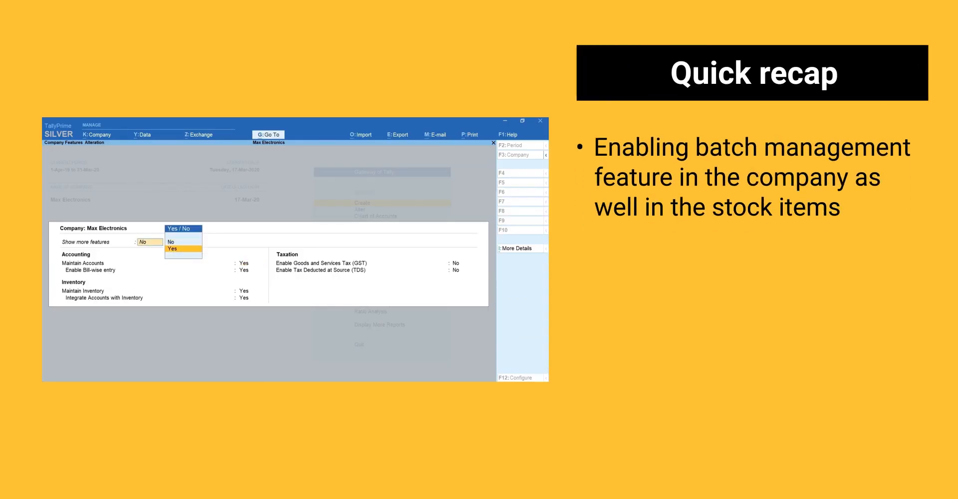
{"action": "key", "text": "Return"}
{"action": "key", "text": "Down"}
{"action": "key", "text": "Down"}
{"action": "key", "text": "Down"}
{"action": "key", "text": "Down"}
{"action": "key", "text": "Down"}
{"action": "key", "text": "Down"}
{"action": "key", "text": "y"}
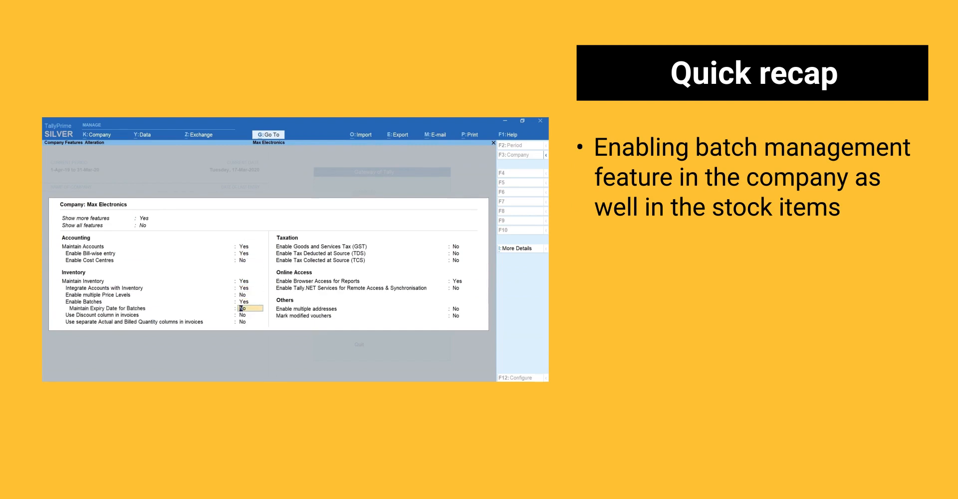
{"action": "key", "text": "y"}
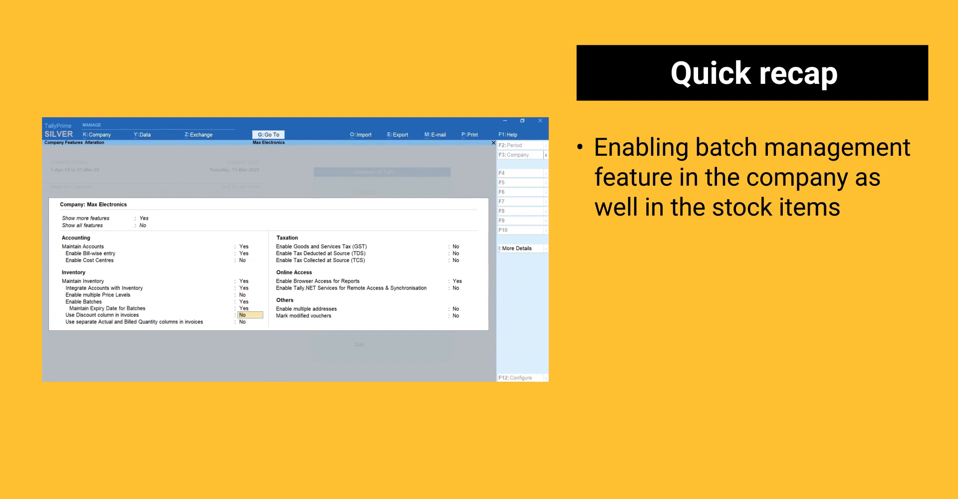